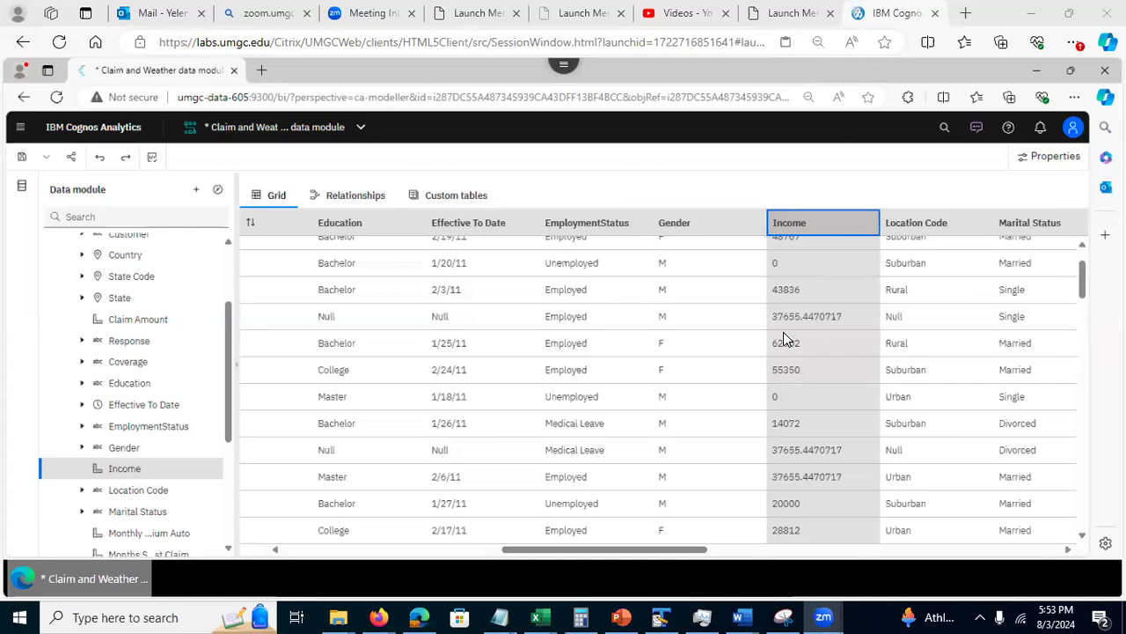
Start a numeric-style data group on the Income column, keeping the name Income (Group).
right_click(799, 229)
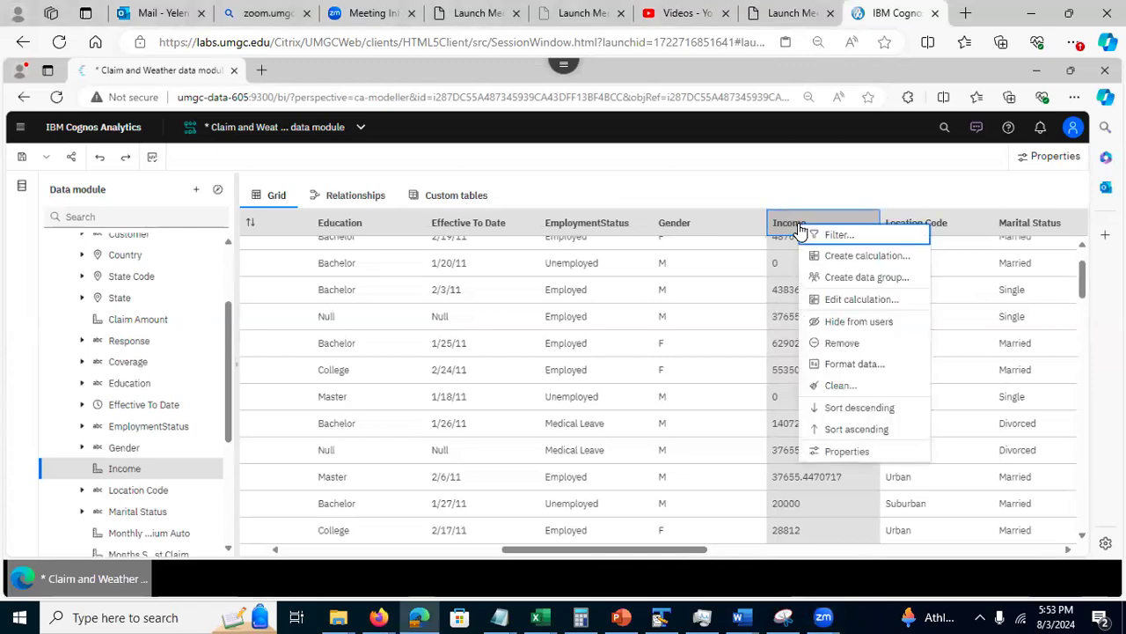
left_click(836, 278)
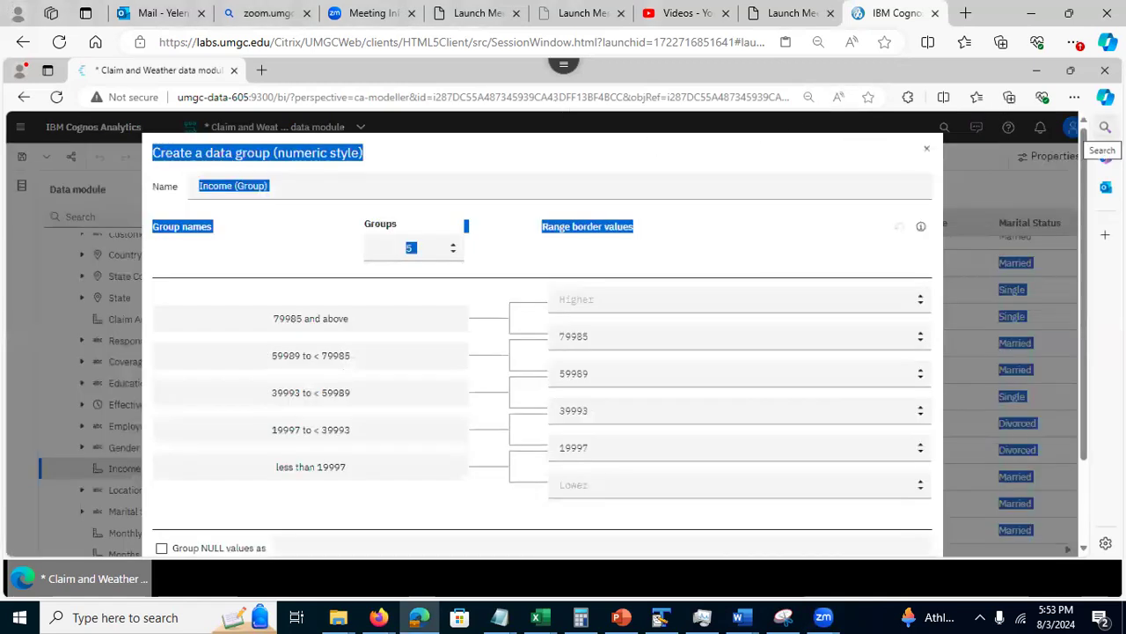
left_click(250, 236)
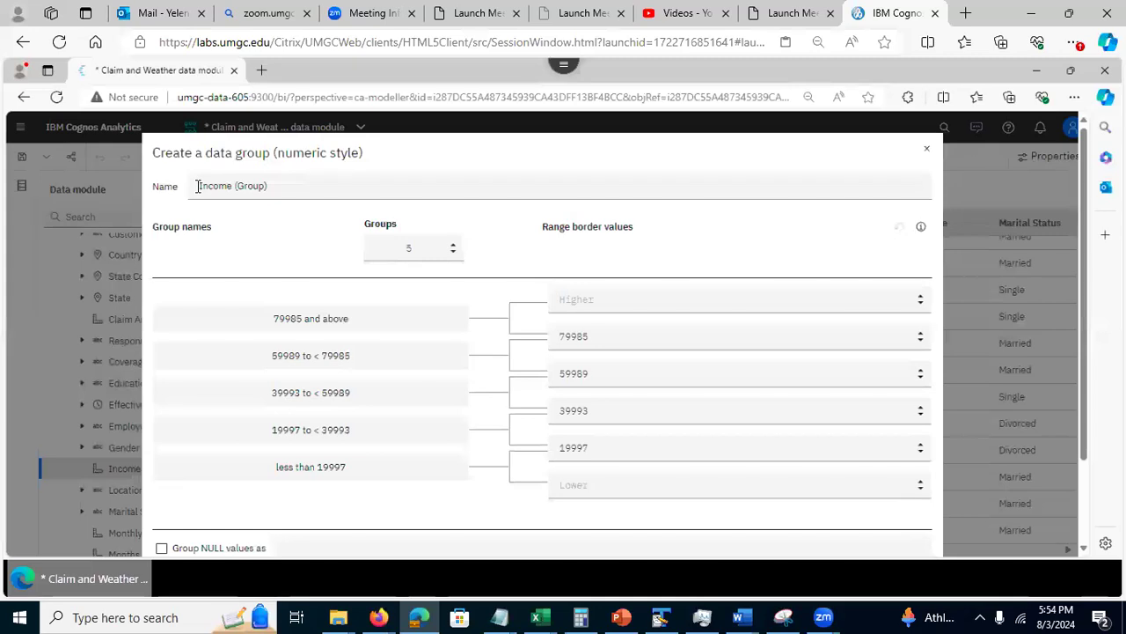
left_click_drag(234, 186, 189, 187)
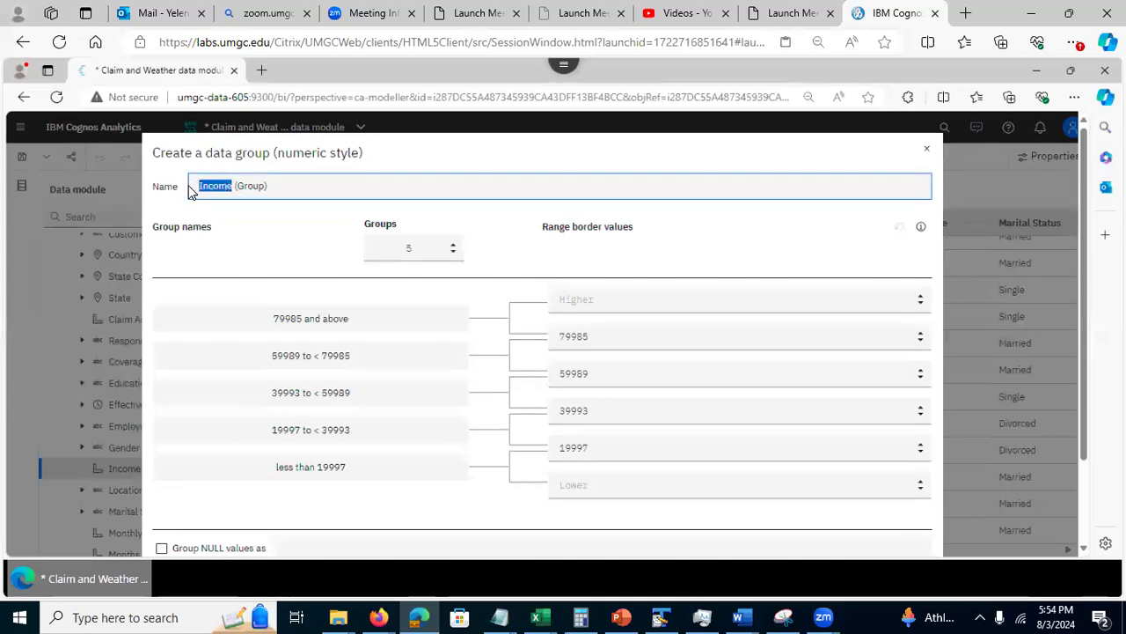
left_click(276, 189)
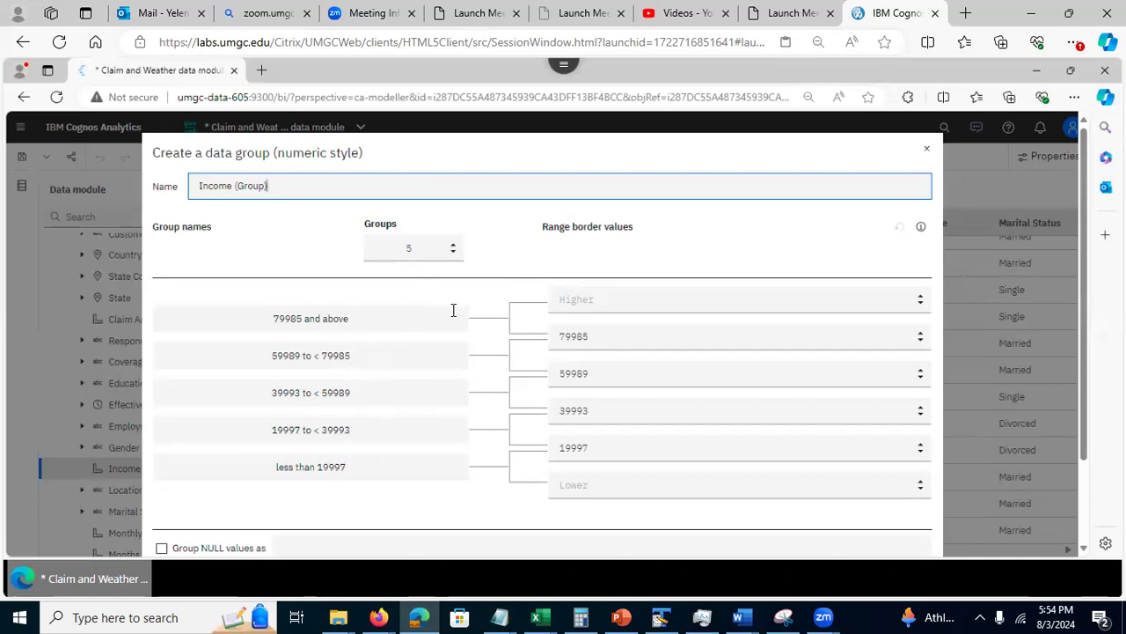
Try raising the number of income groups to 8, and bring it back to 5.
left_click(455, 250)
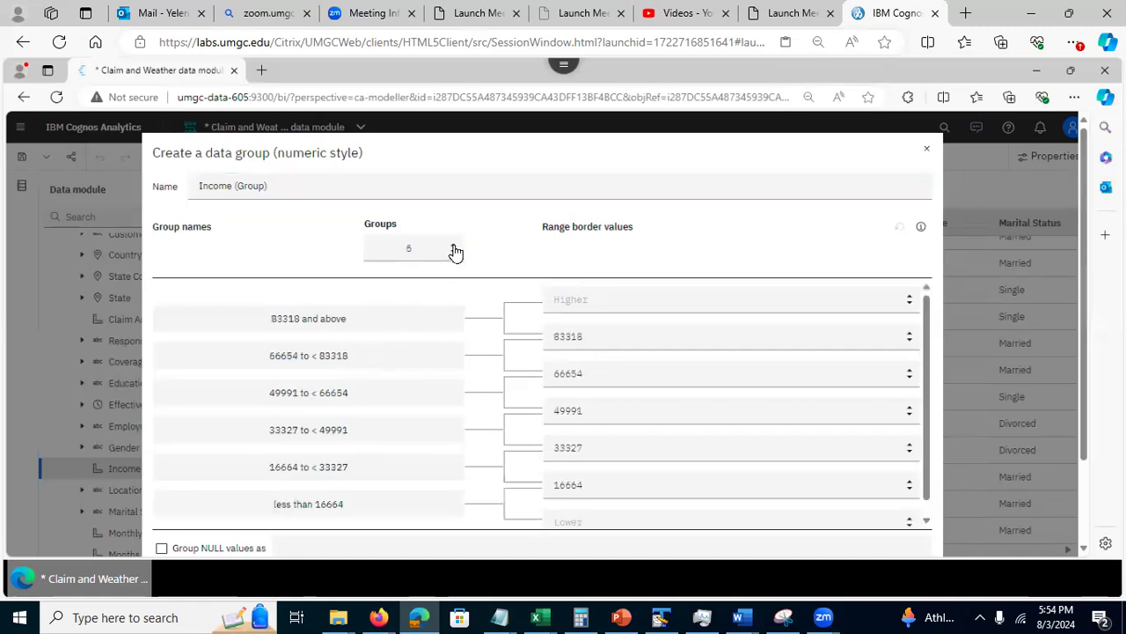
left_click(455, 250)
left_click(455, 250)
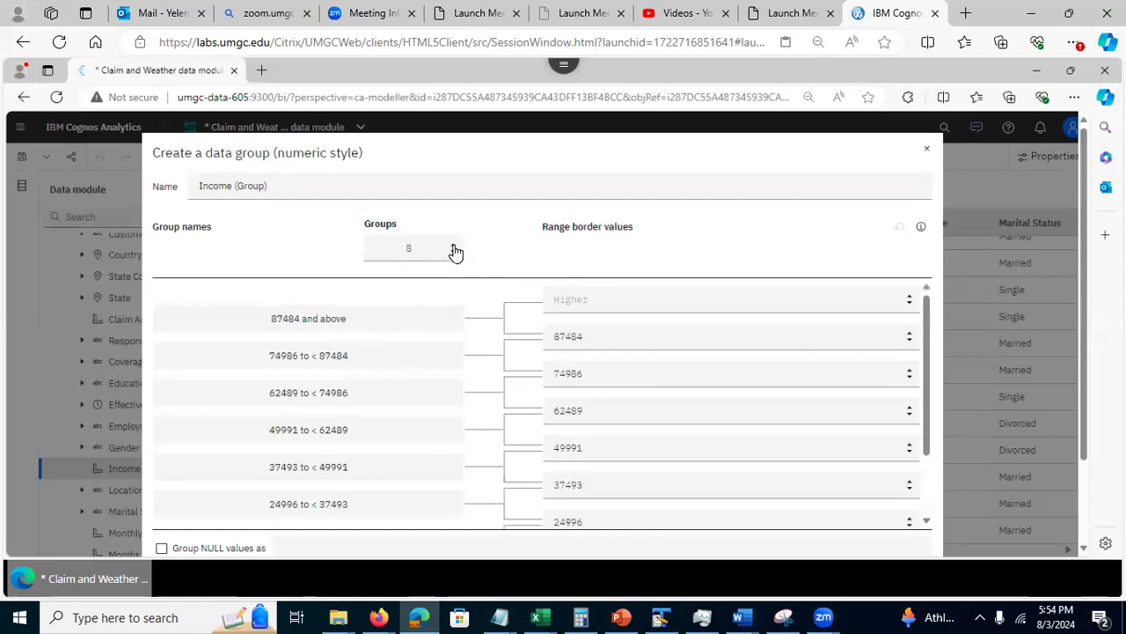
left_click(452, 254)
left_click(452, 254)
left_click(453, 254)
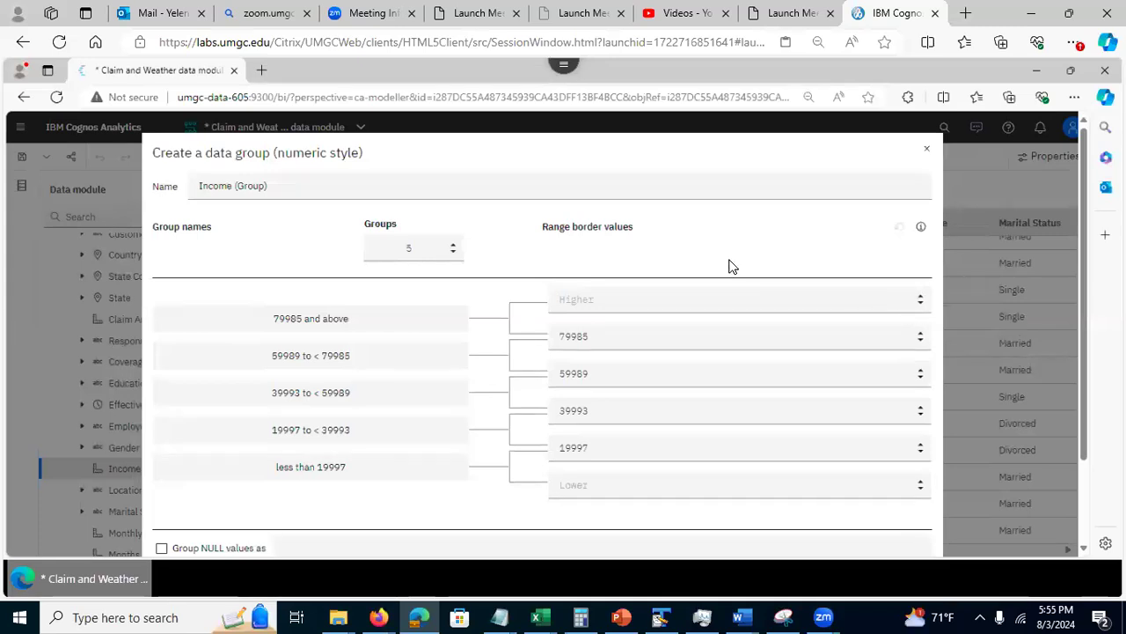
Create the income data group with five groups and the default range border values.
left_click_drag(1089, 369, 1087, 452)
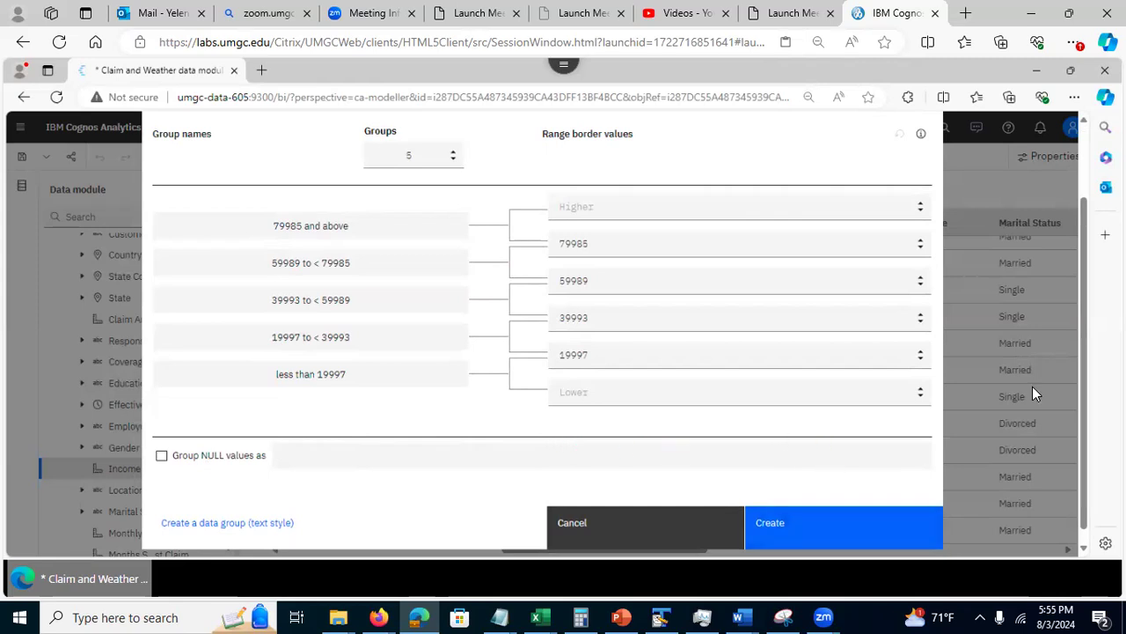
scroll(1074, 363, "up", 2)
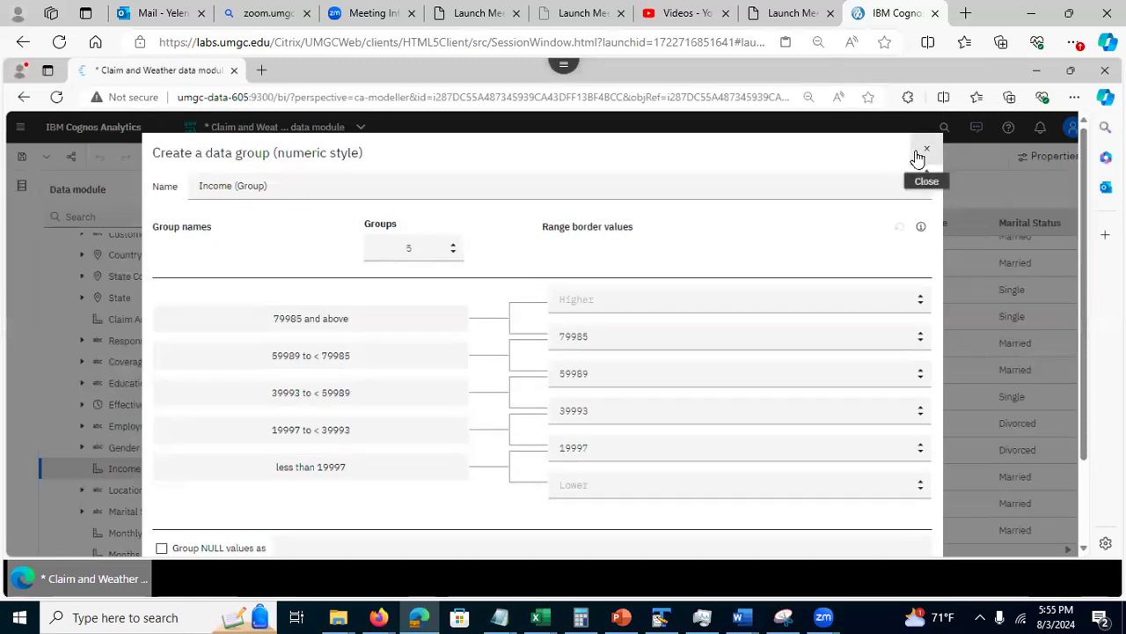
scroll(1089, 379, "down", 1)
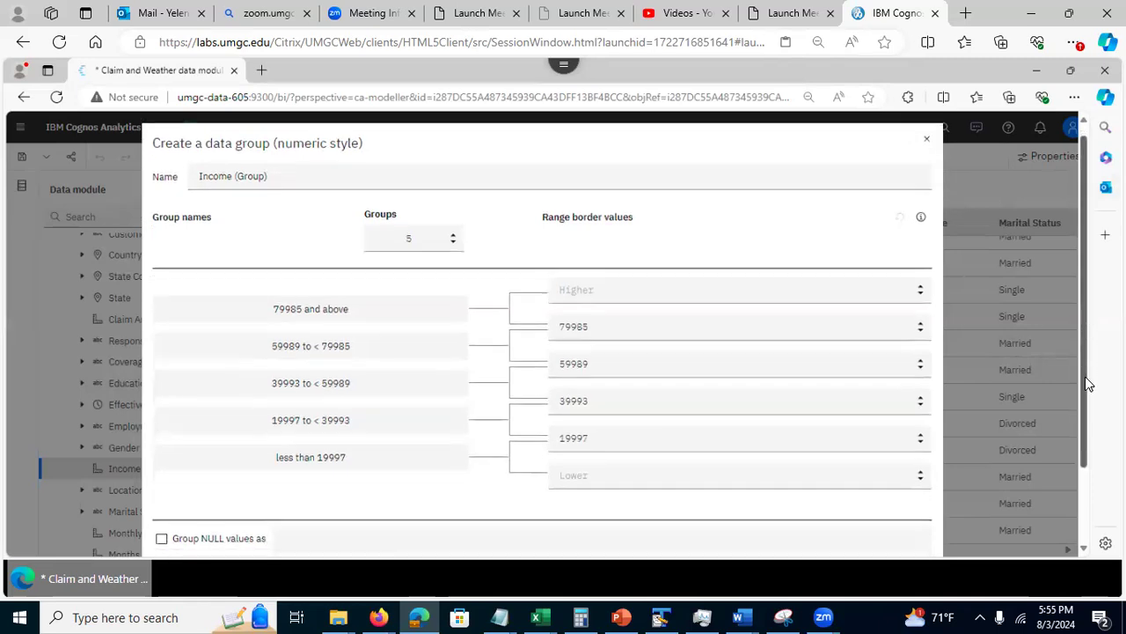
scroll(1089, 384, "down", 3)
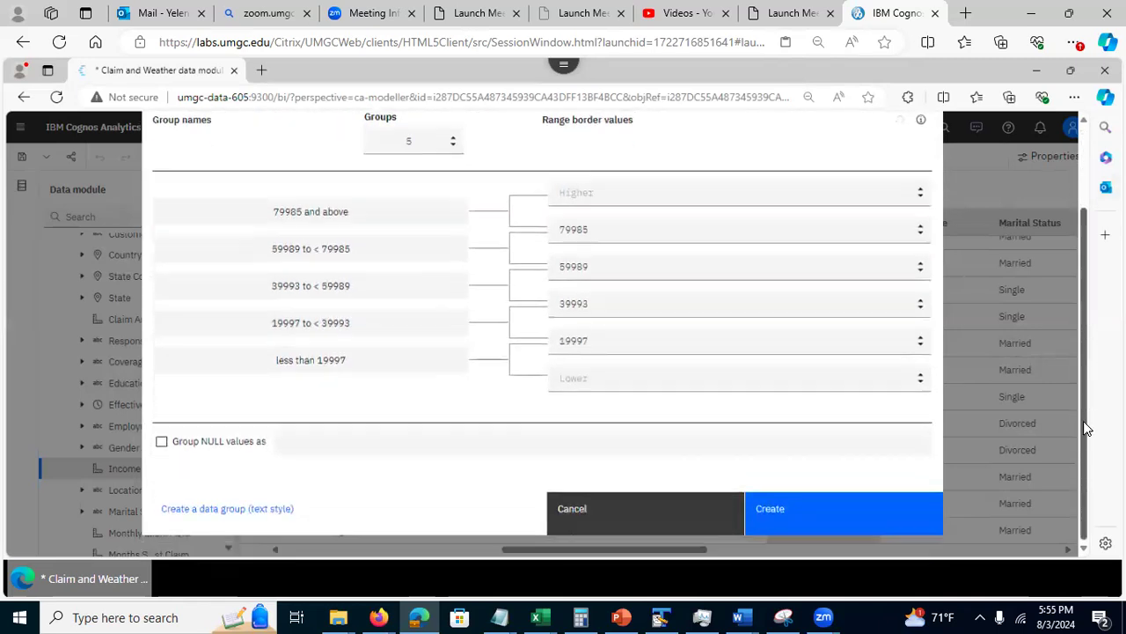
left_click(797, 517)
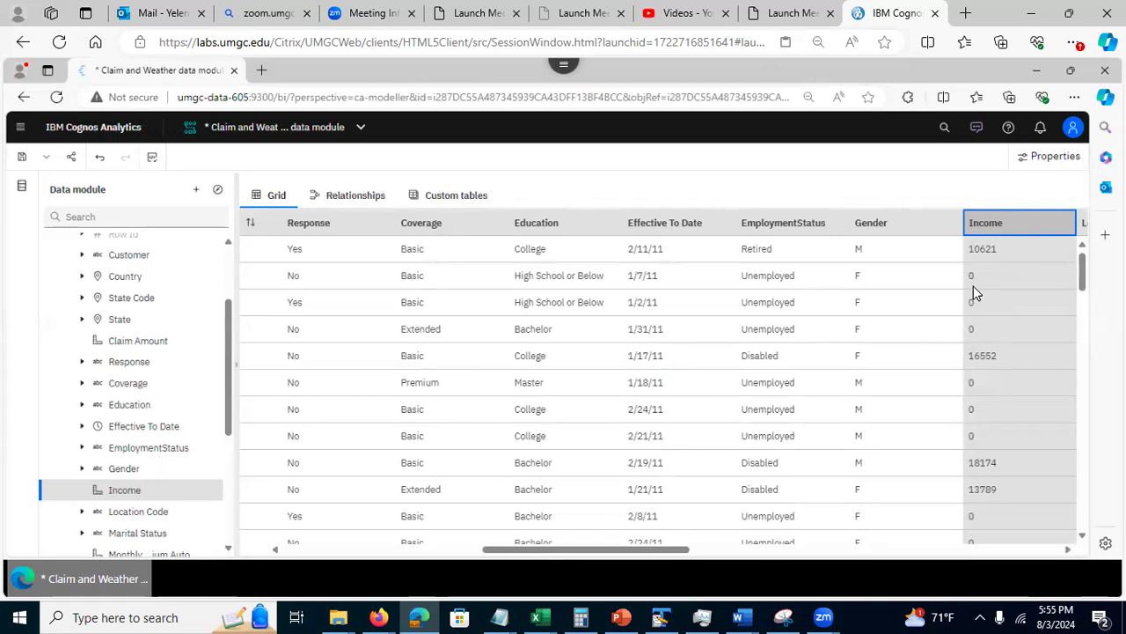
Sort the data grid by the Customer column in descending order.
left_click_drag(598, 549, 281, 557)
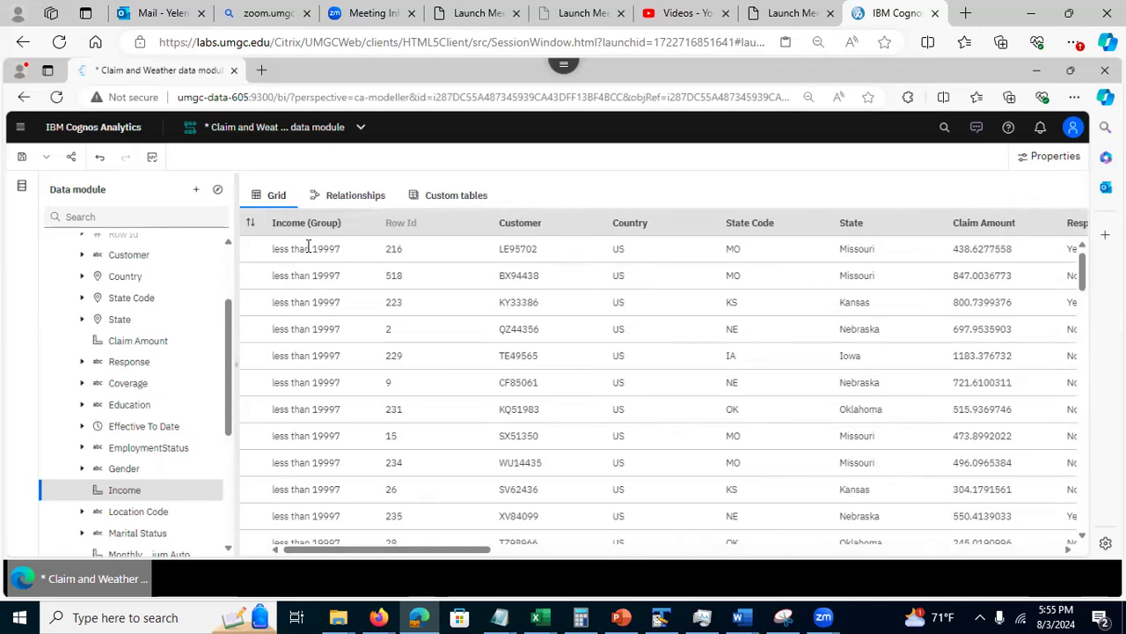
right_click(566, 226)
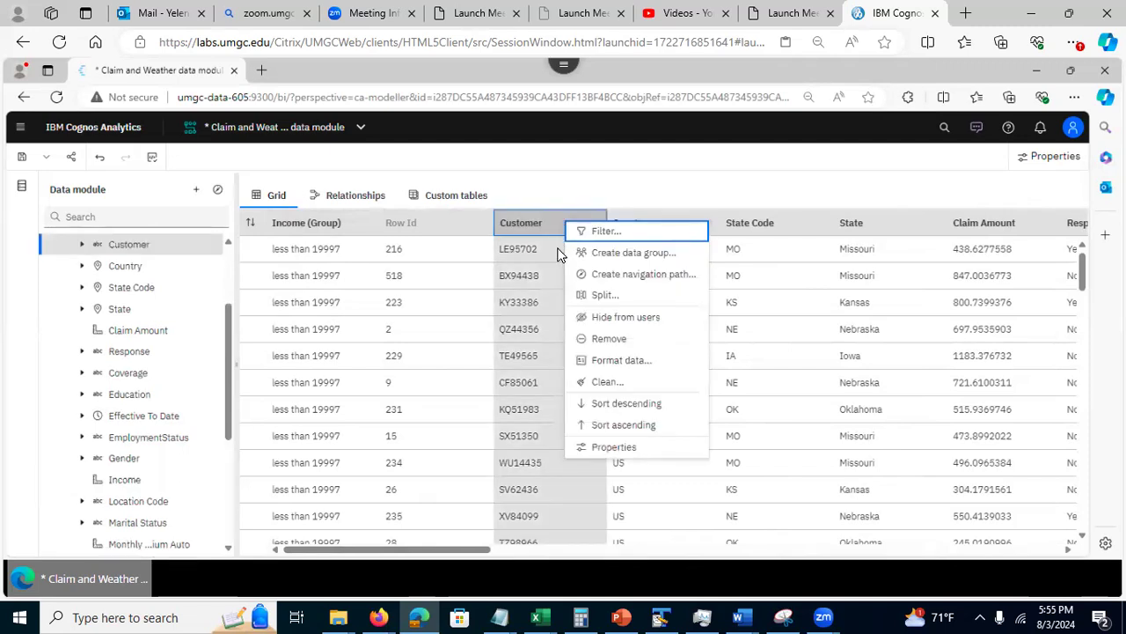
left_click(607, 409)
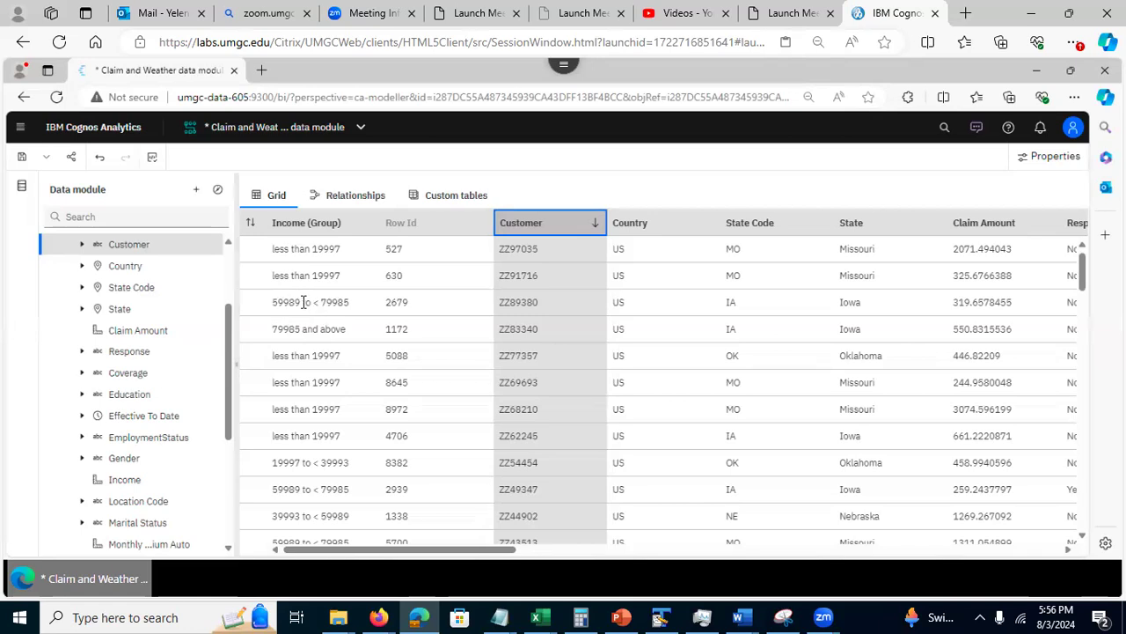
Start a text-style data group on the Policy column, keeping the name Policy (Group).
left_click_drag(405, 553, 376, 573)
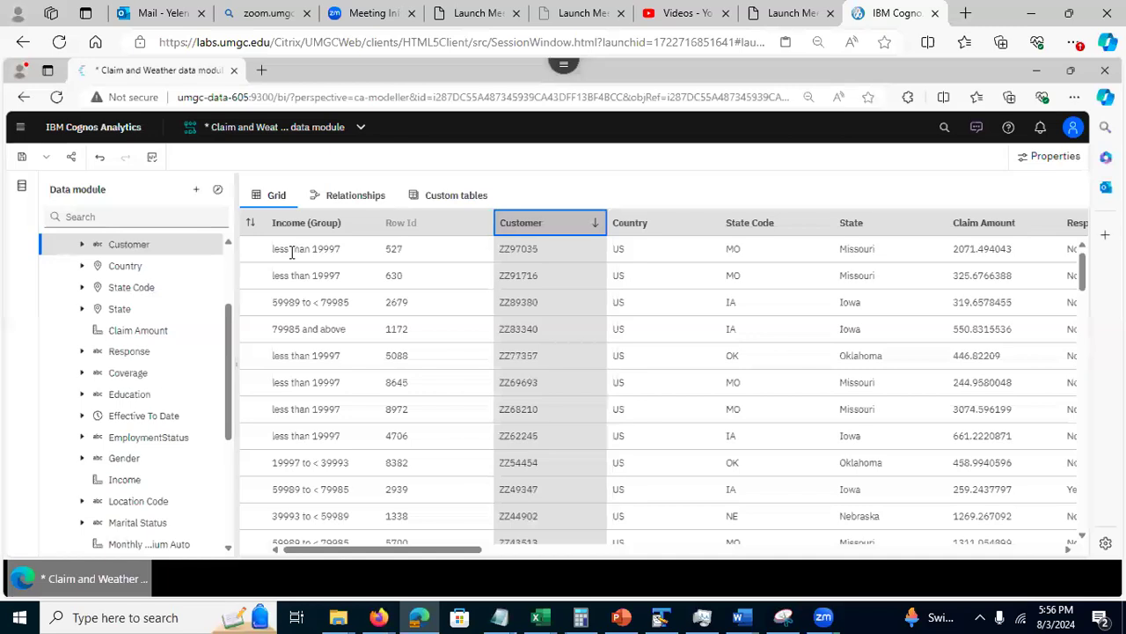
left_click_drag(358, 555, 484, 556)
left_click_drag(536, 560, 907, 564)
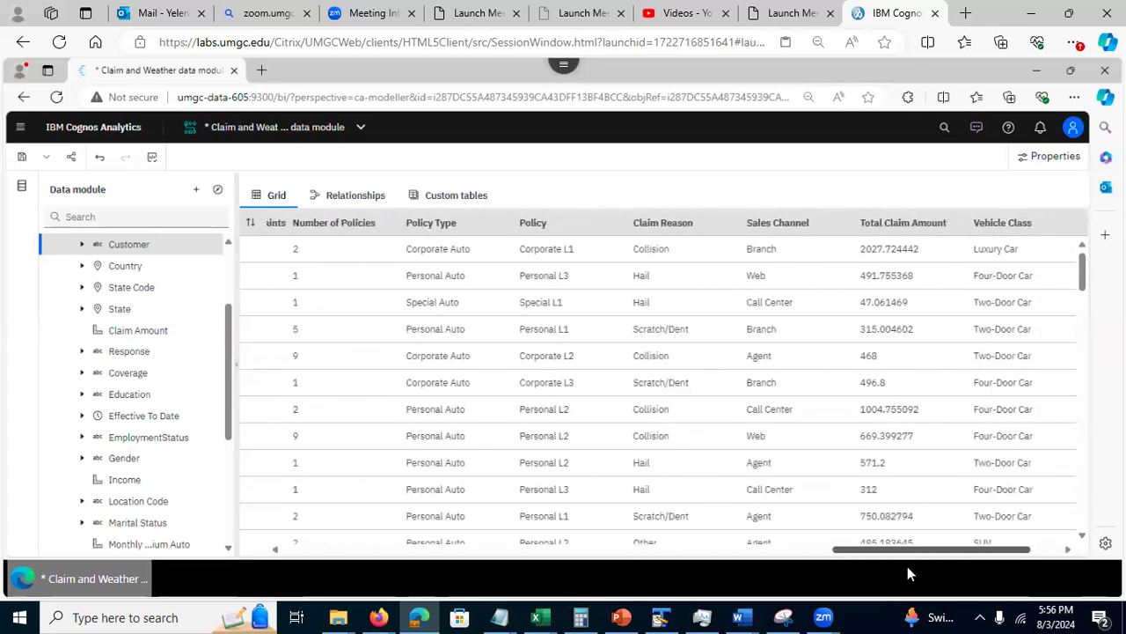
left_click(539, 227)
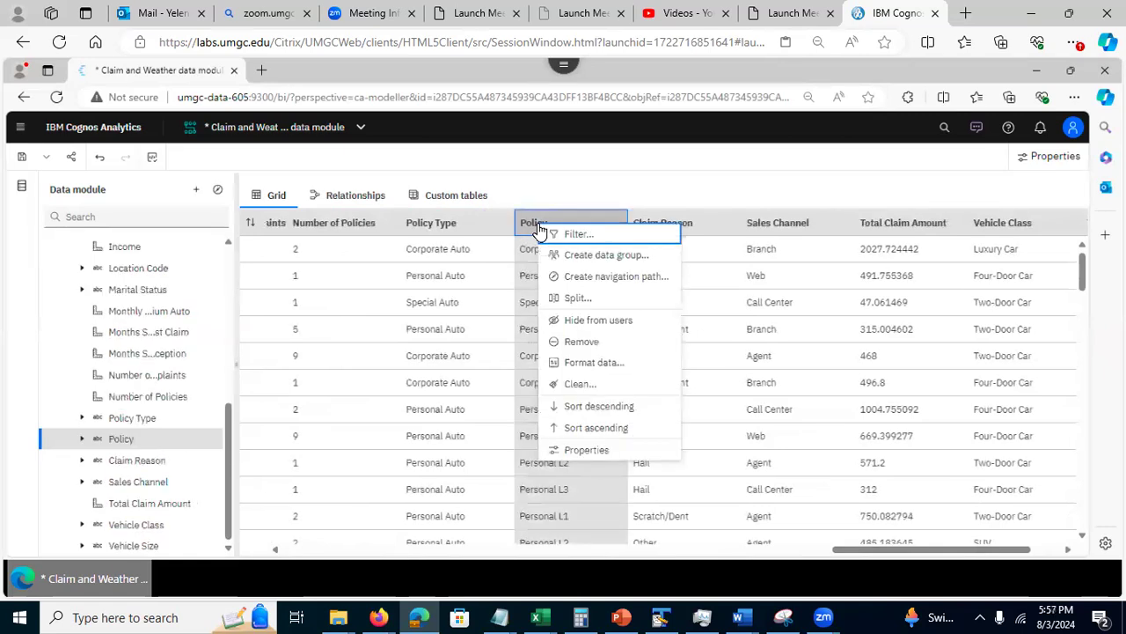
left_click(577, 257)
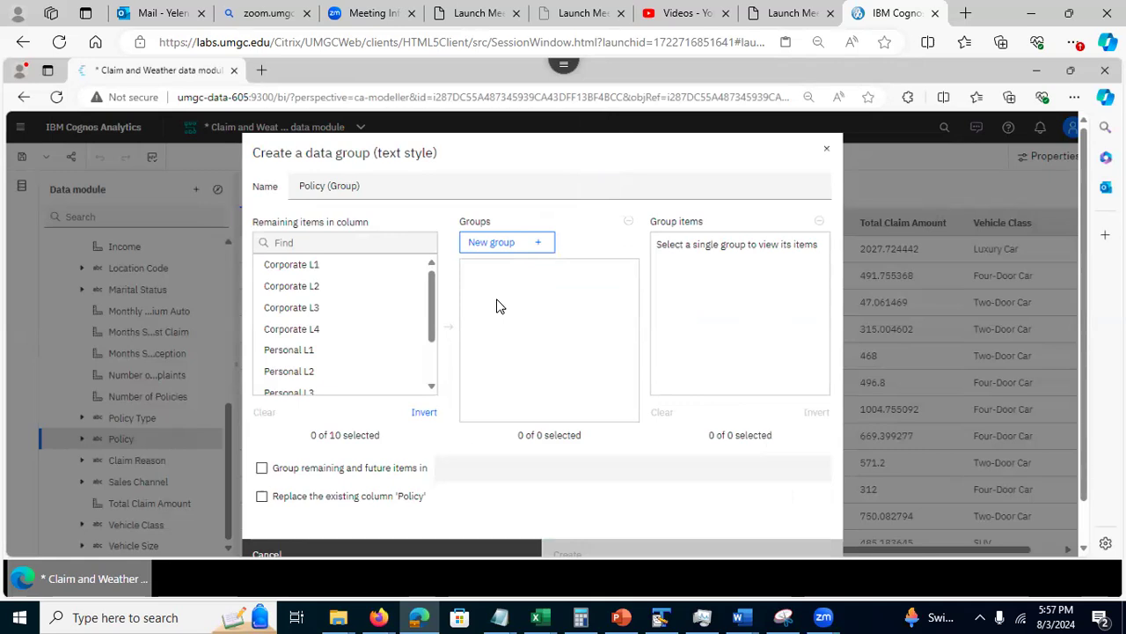
left_click(323, 185)
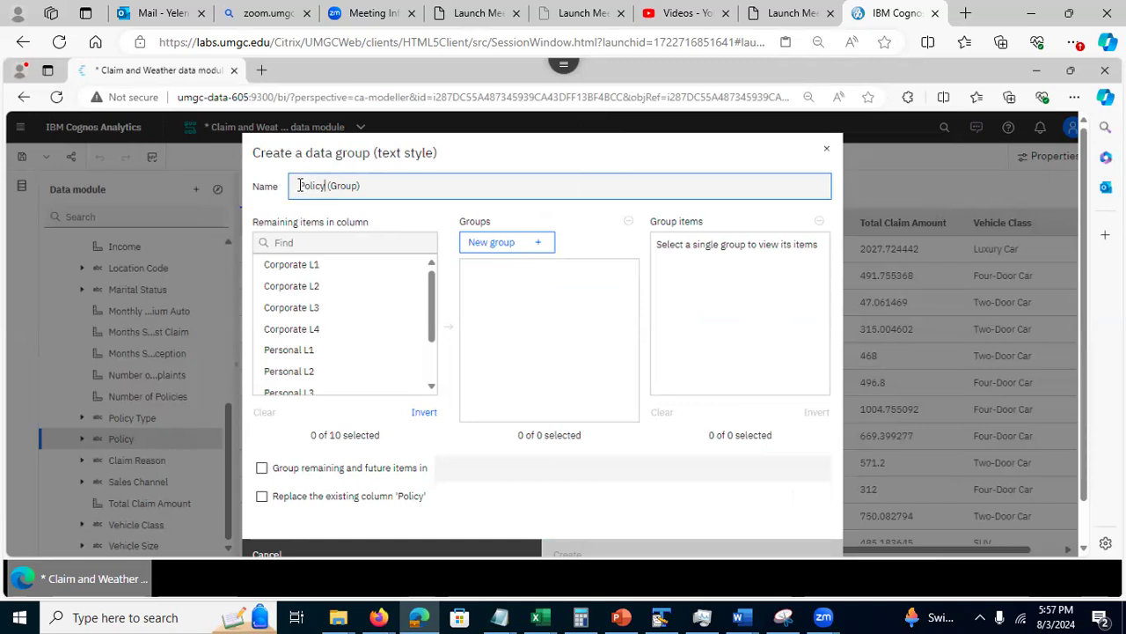
double_click(312, 185)
left_click_drag(361, 186, 324, 186)
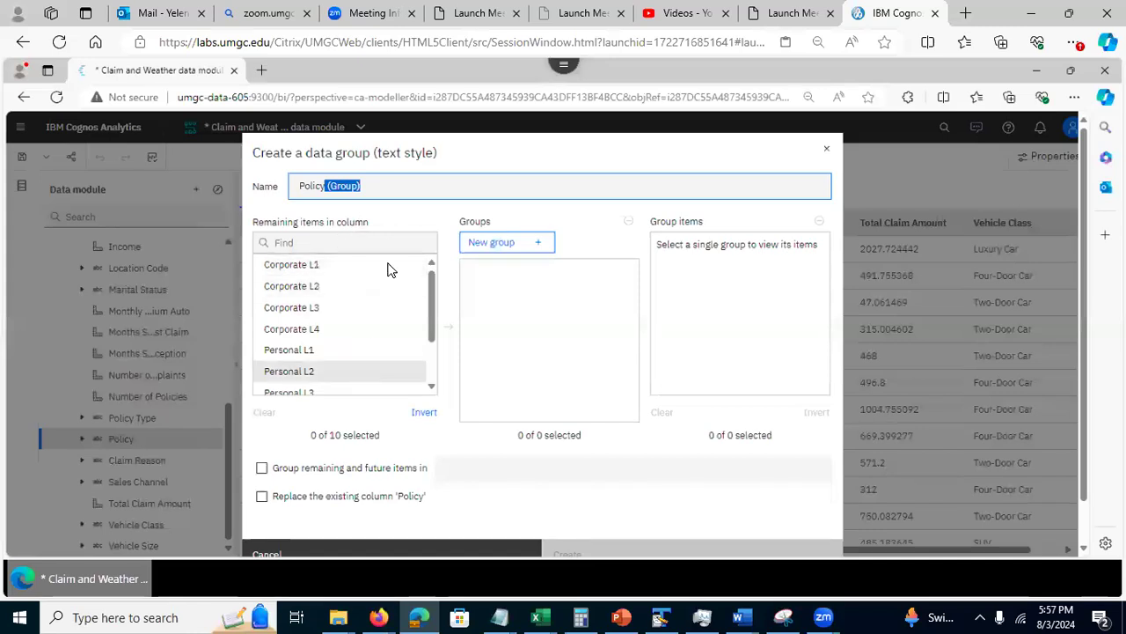
left_click_drag(432, 297, 430, 244)
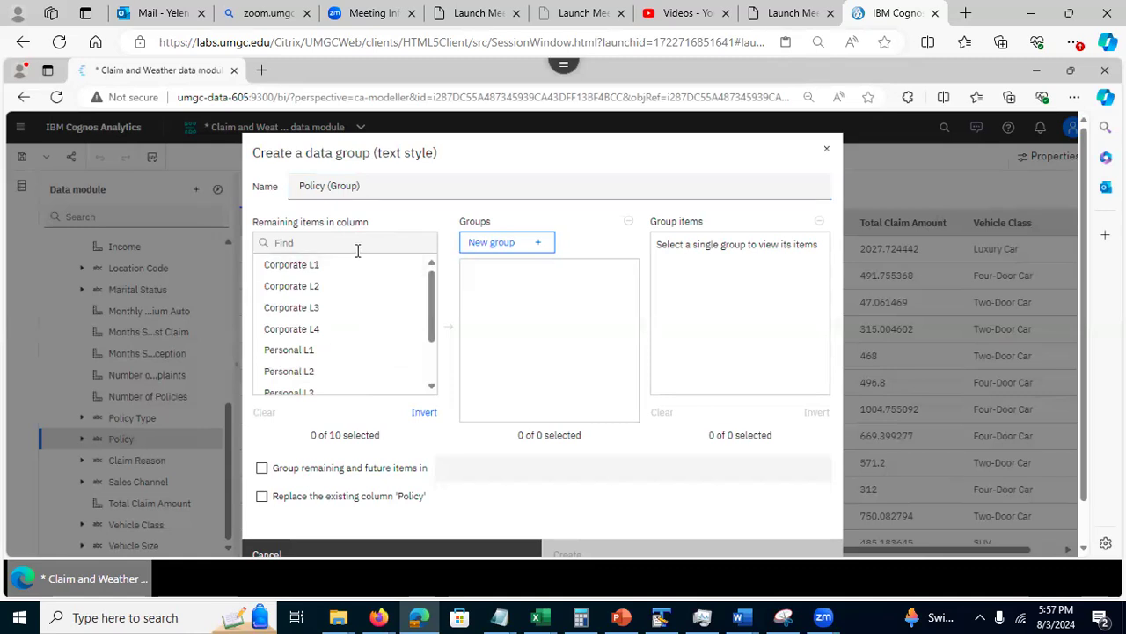
Add a new group named Corporate to the policy data group.
left_click(511, 250)
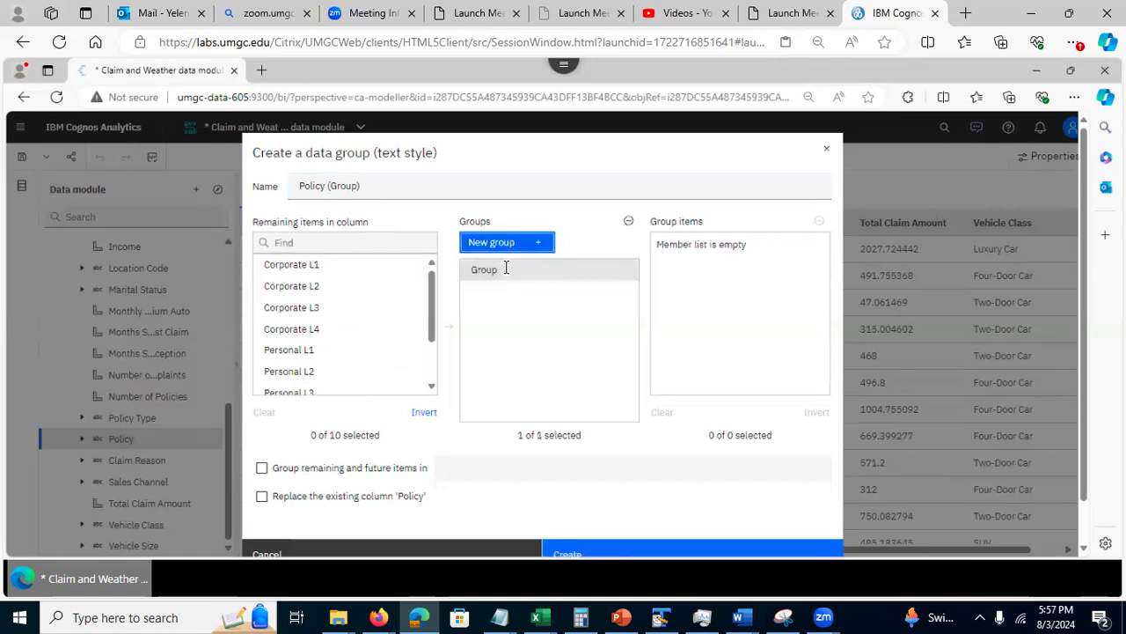
left_click(508, 270)
double_click(508, 269)
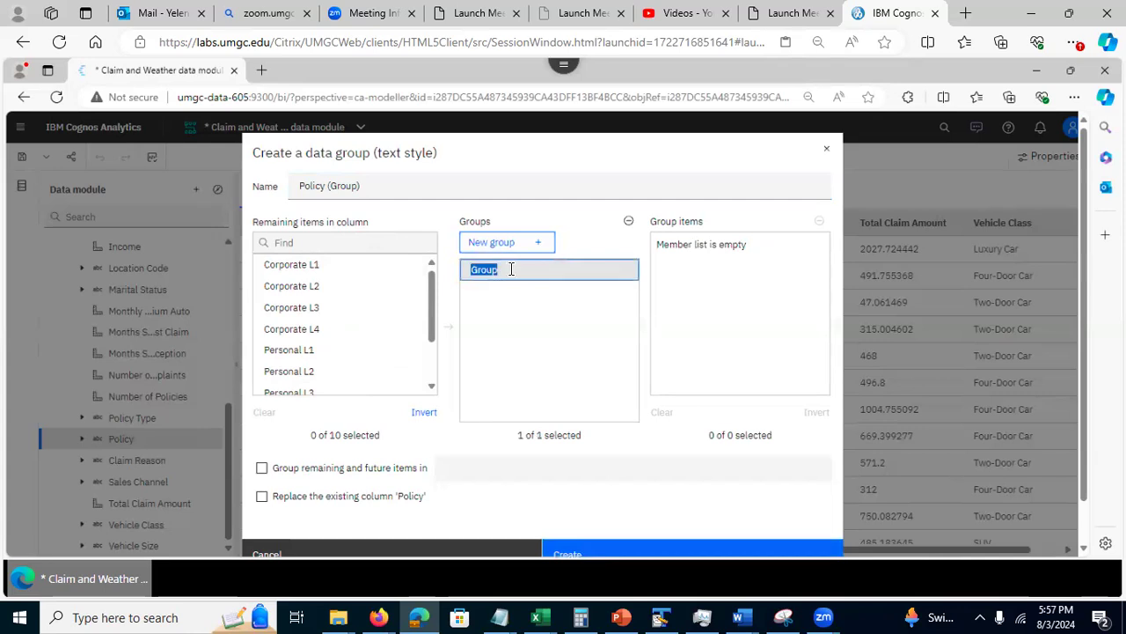
type("Co")
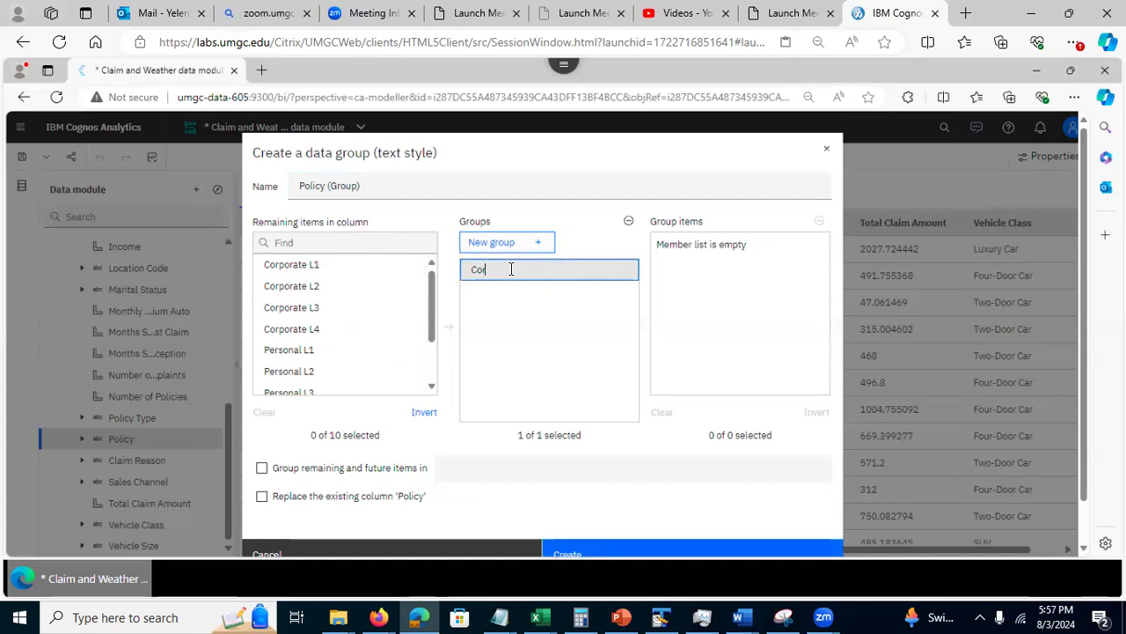
type("rporate")
key("Return")
left_click(496, 272)
Move Corporate L1, Corporate L2, Corporate L3 and Corporate L4 into the Corporate group.
left_click(306, 267)
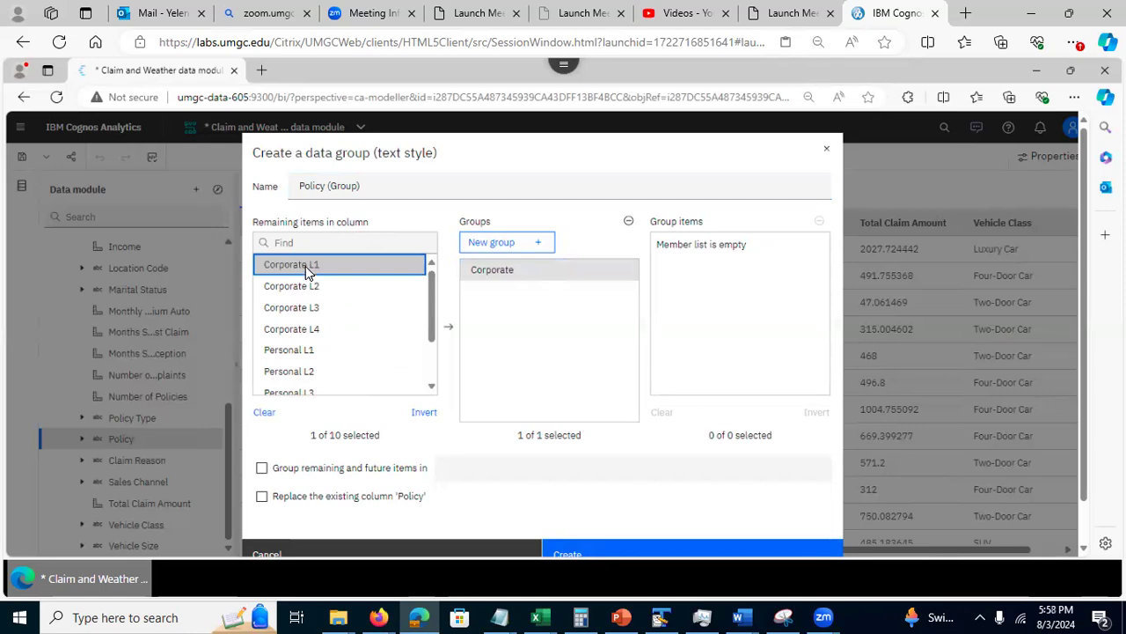
left_click(447, 333)
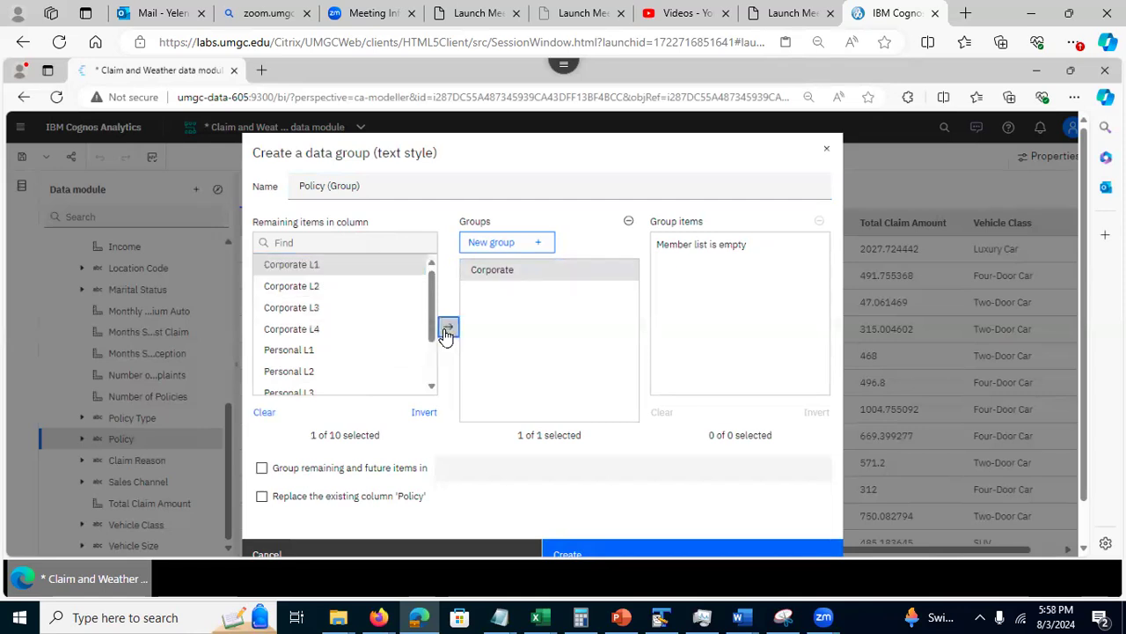
left_click(327, 273)
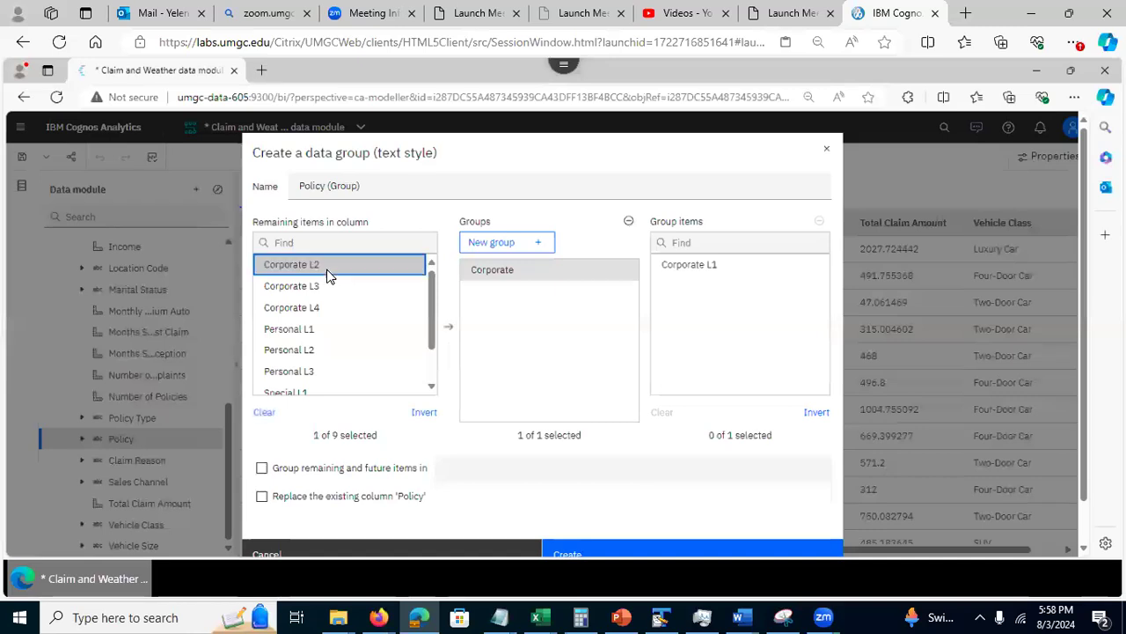
left_click(449, 331)
left_click(310, 266)
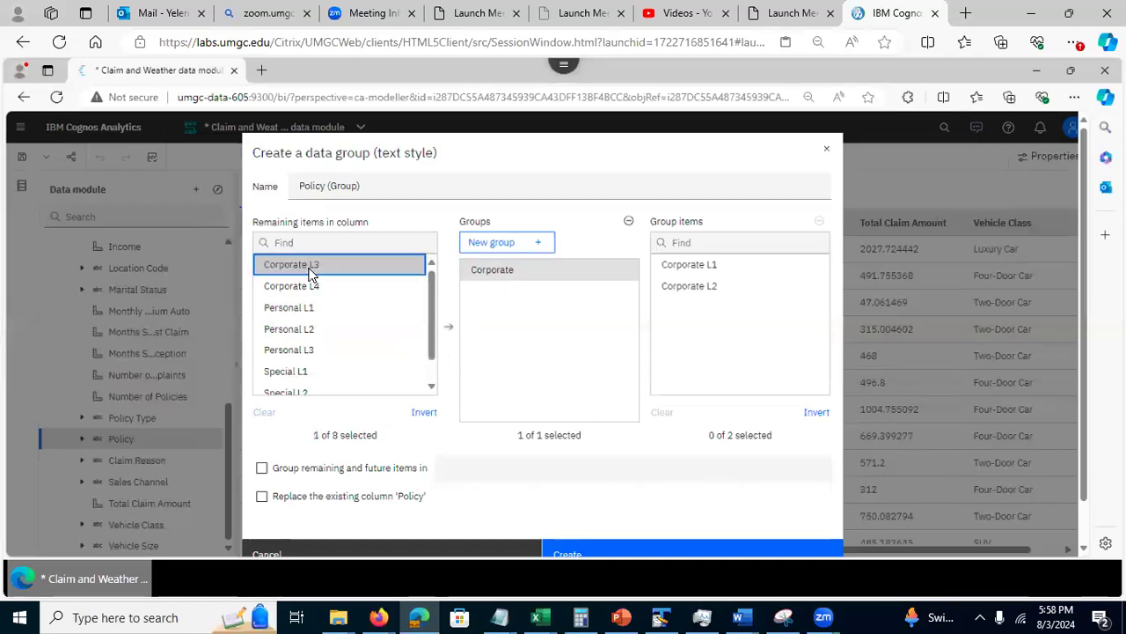
left_click(449, 331)
left_click(308, 266)
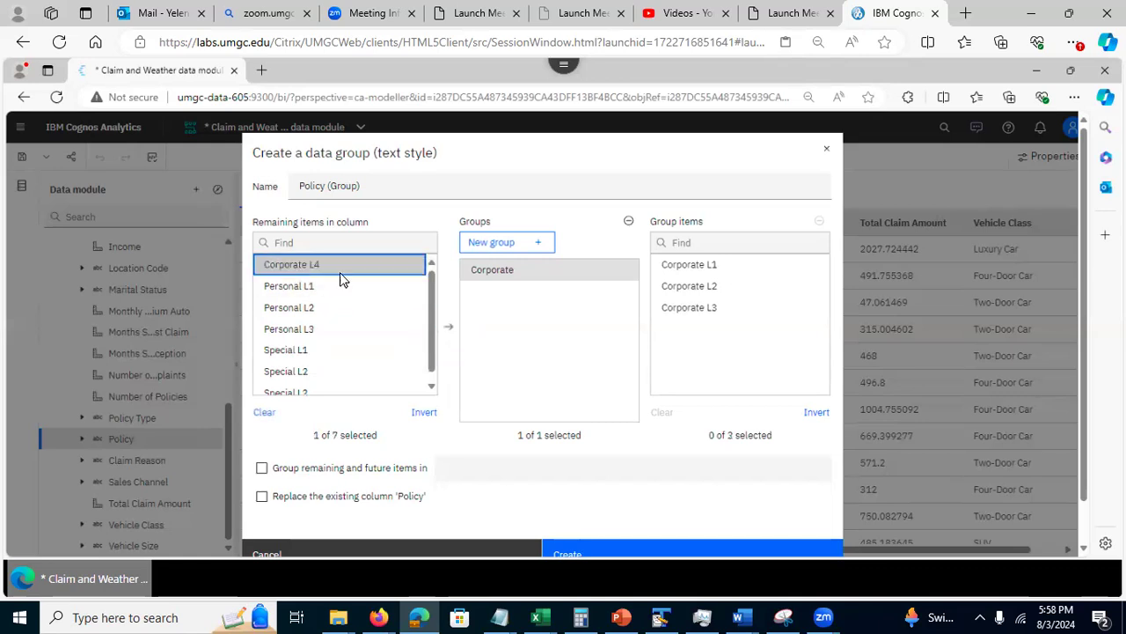
left_click(448, 327)
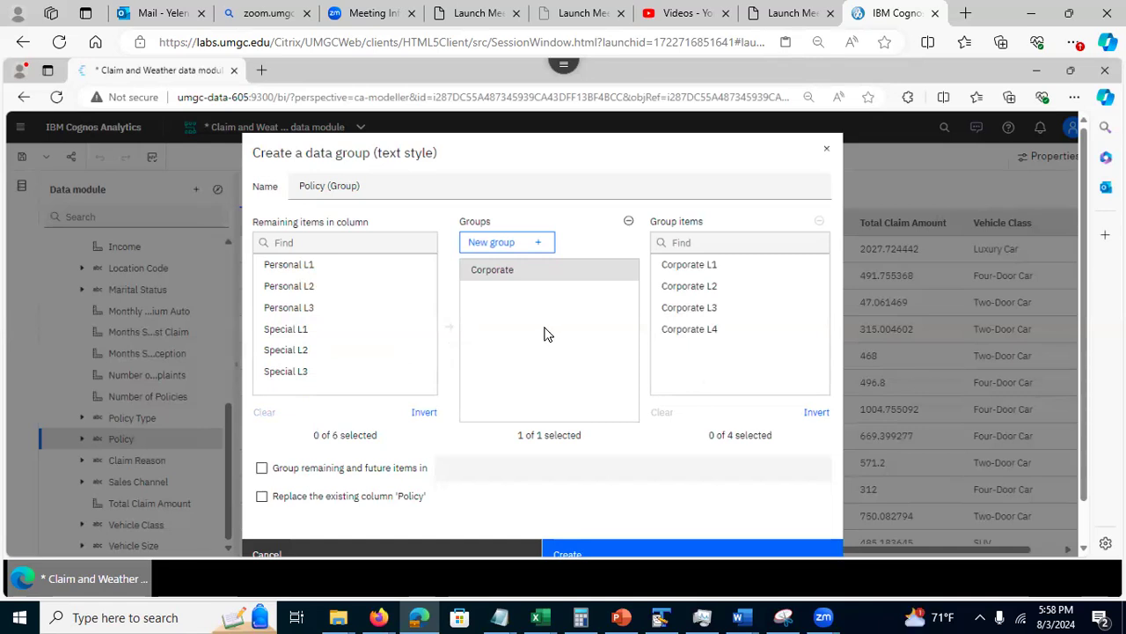
Add a second group named Personal to the policy data group.
left_click(535, 246)
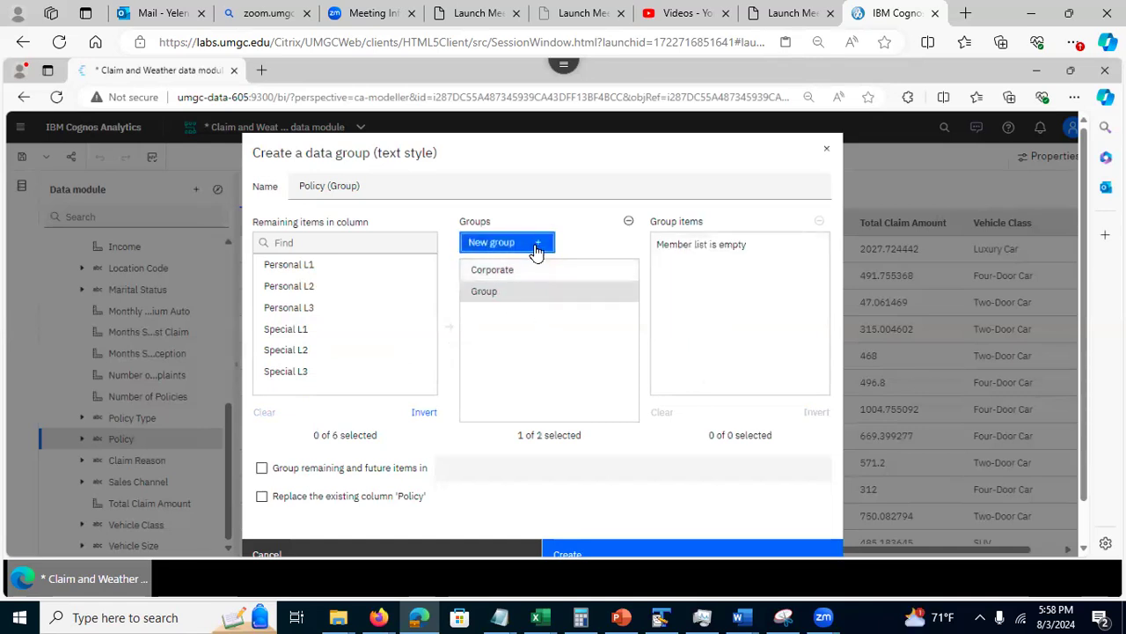
left_click(498, 289)
double_click(499, 290)
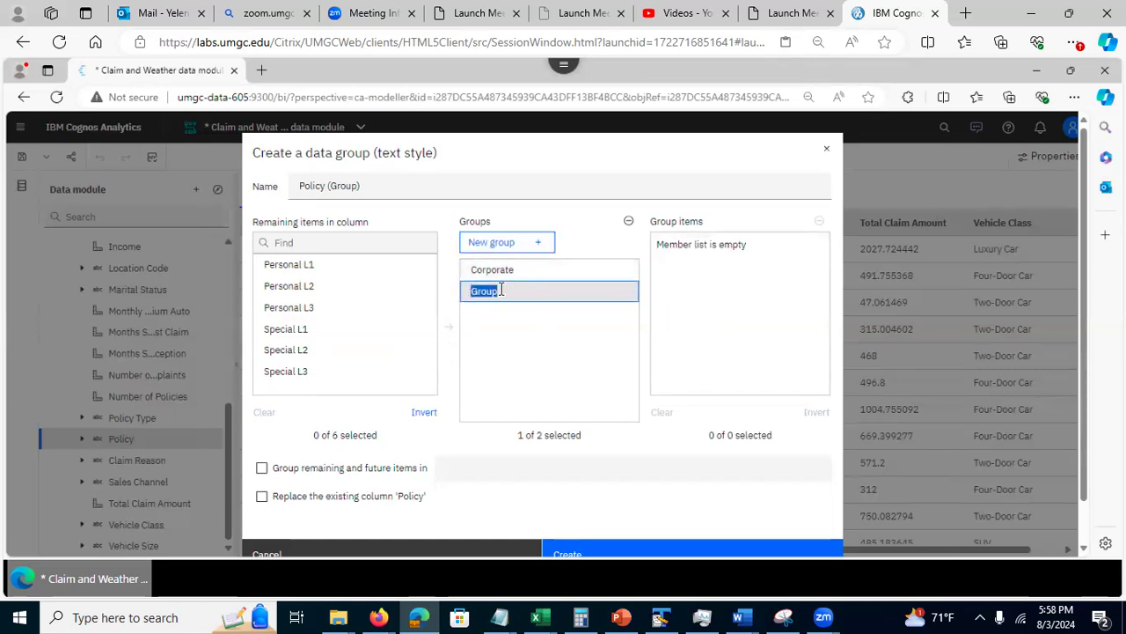
type("F")
left_click(488, 345)
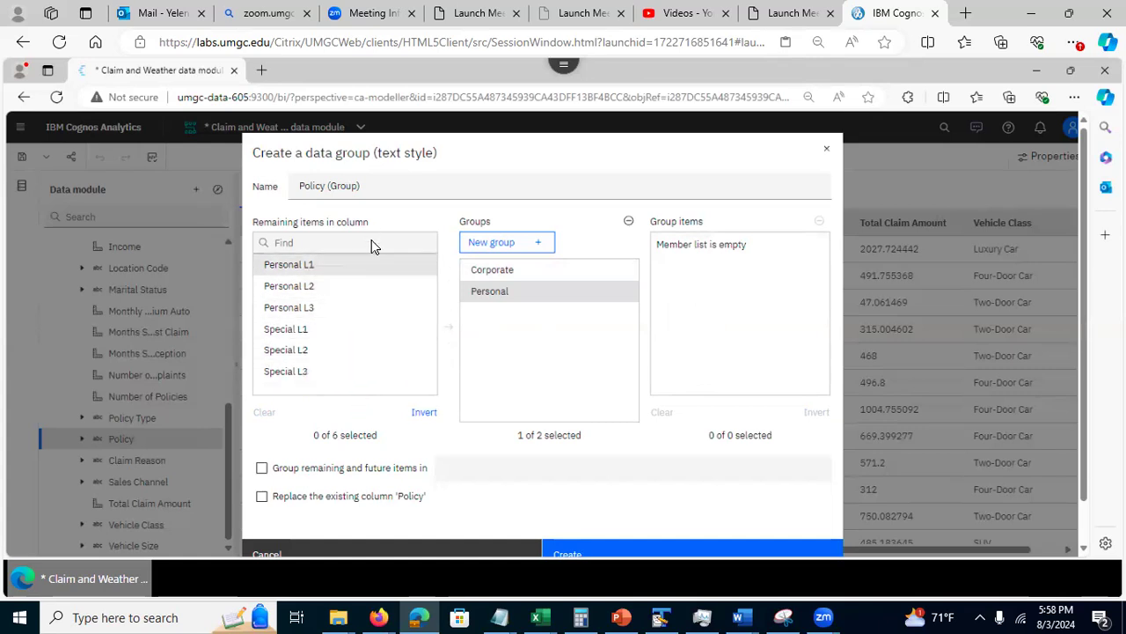
Move Personal L1, Personal L2 and Personal L3 into the Personal group.
left_click(284, 270)
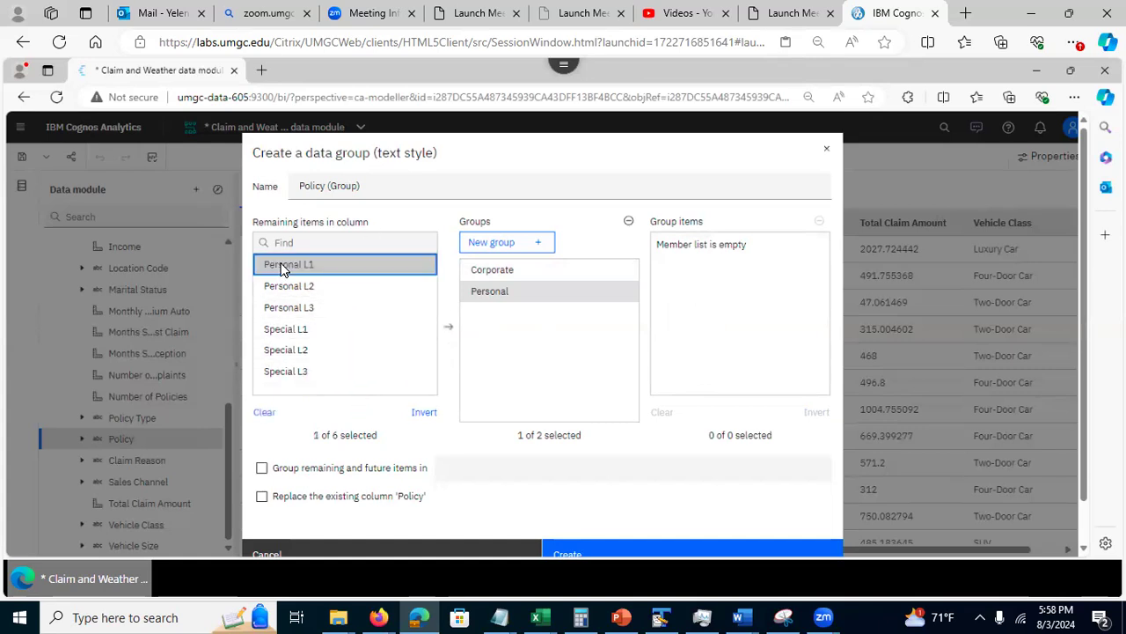
left_click(449, 334)
left_click(299, 267)
left_click(449, 328)
left_click(302, 264)
left_click(449, 327)
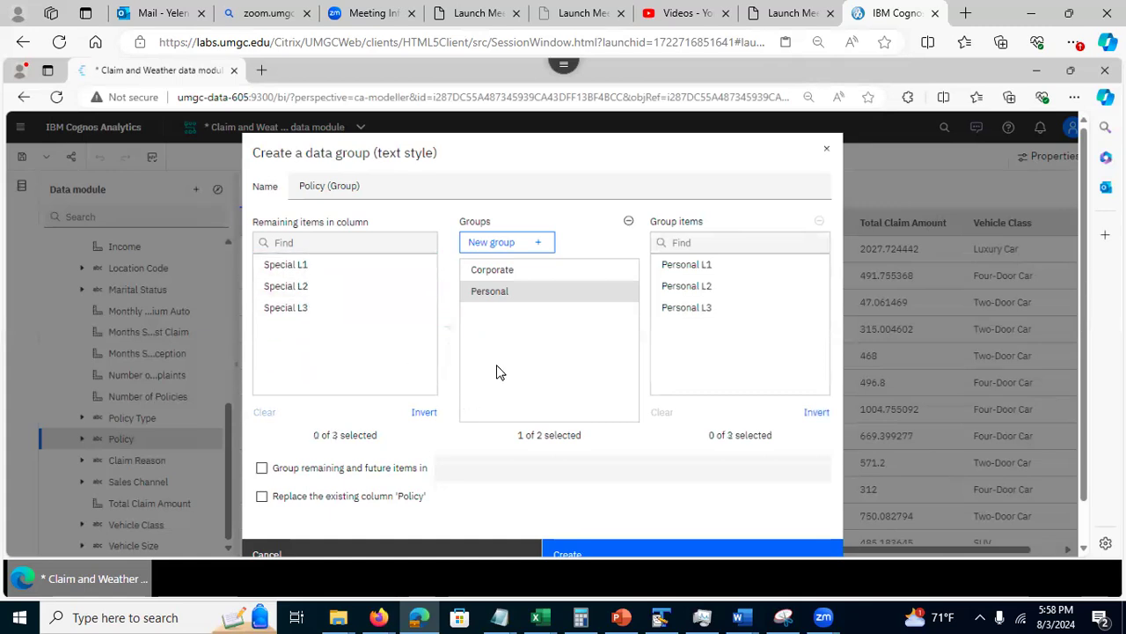
Add a third group named Special to the policy data group.
left_click(536, 243)
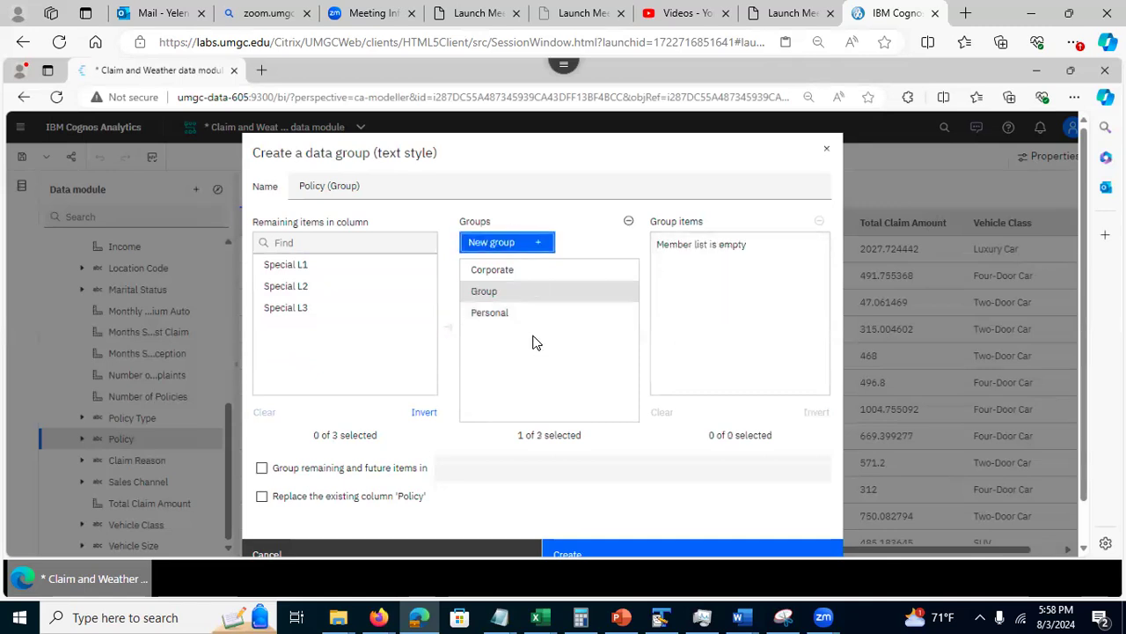
double_click(501, 293)
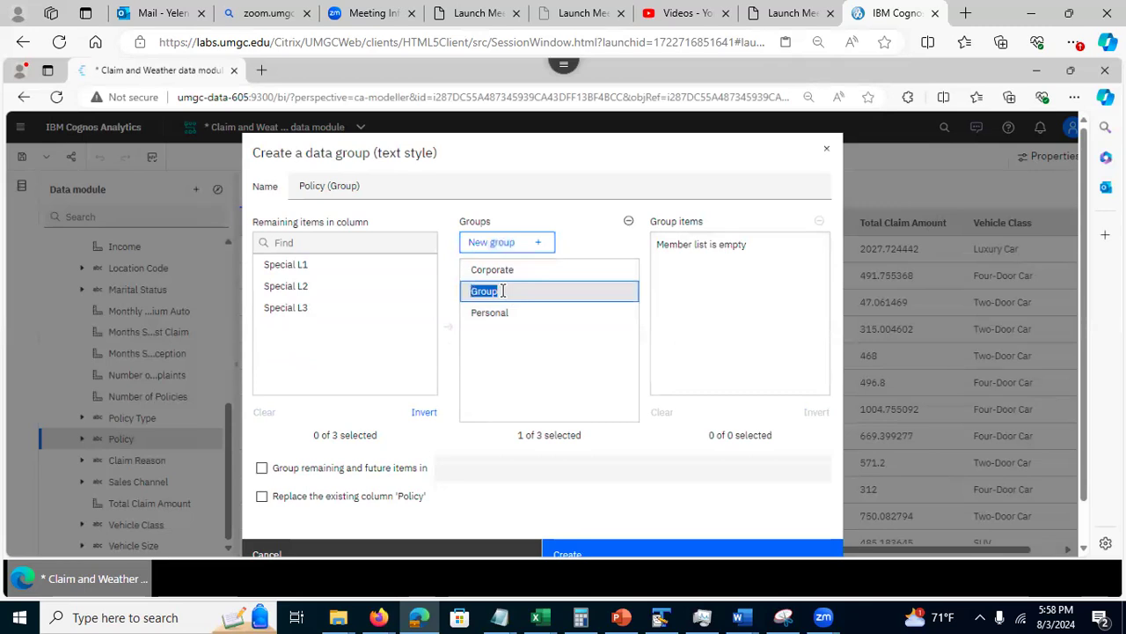
type("Special")
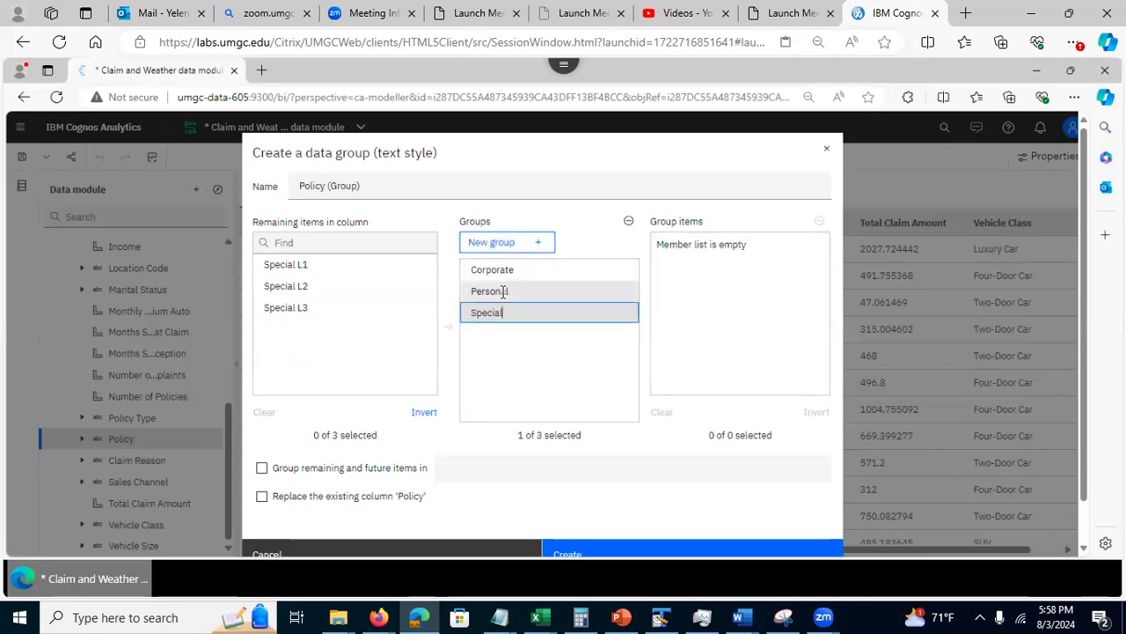
left_click(502, 385)
left_click(490, 314)
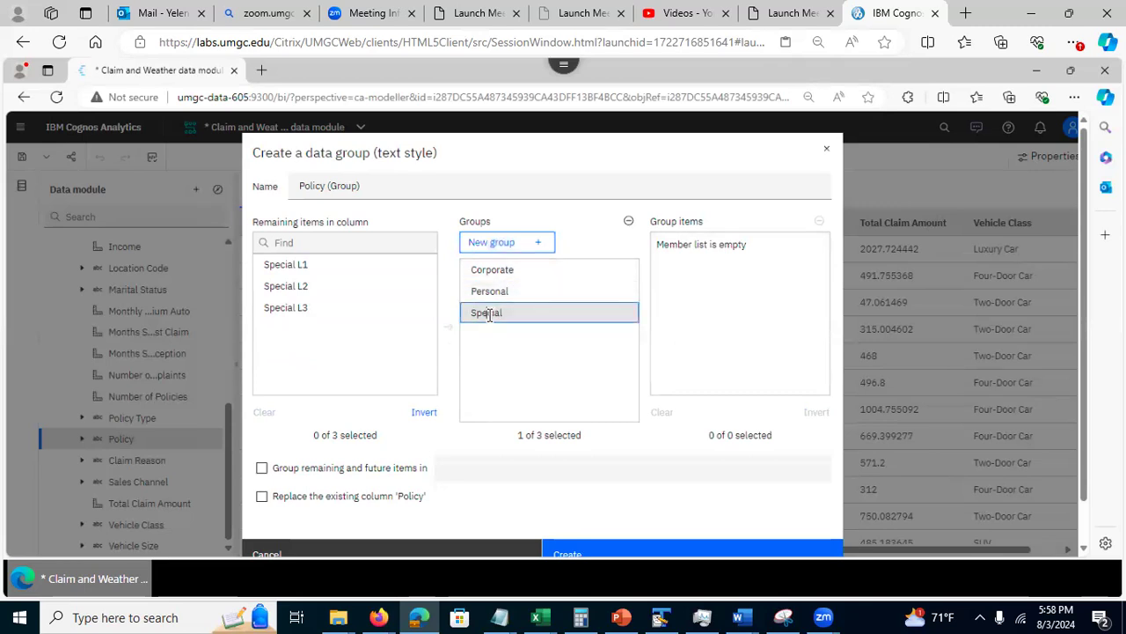
Move Special L1, Special L2 and Special L3 into the Special group.
left_click(271, 265)
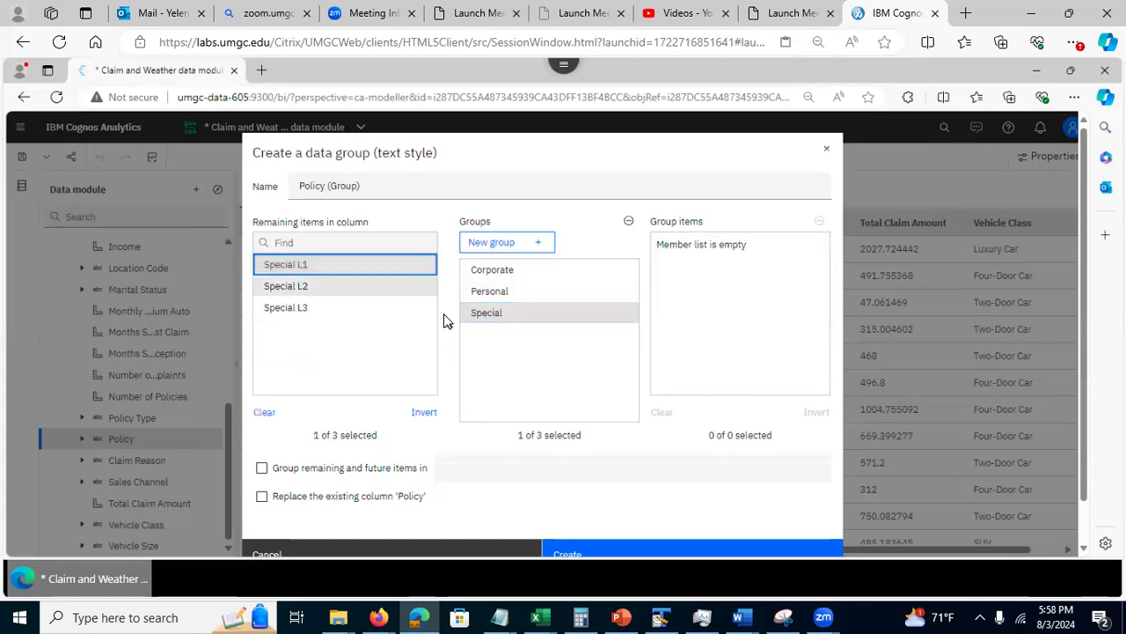
left_click(448, 326)
left_click(299, 271)
left_click(448, 326)
left_click(275, 273)
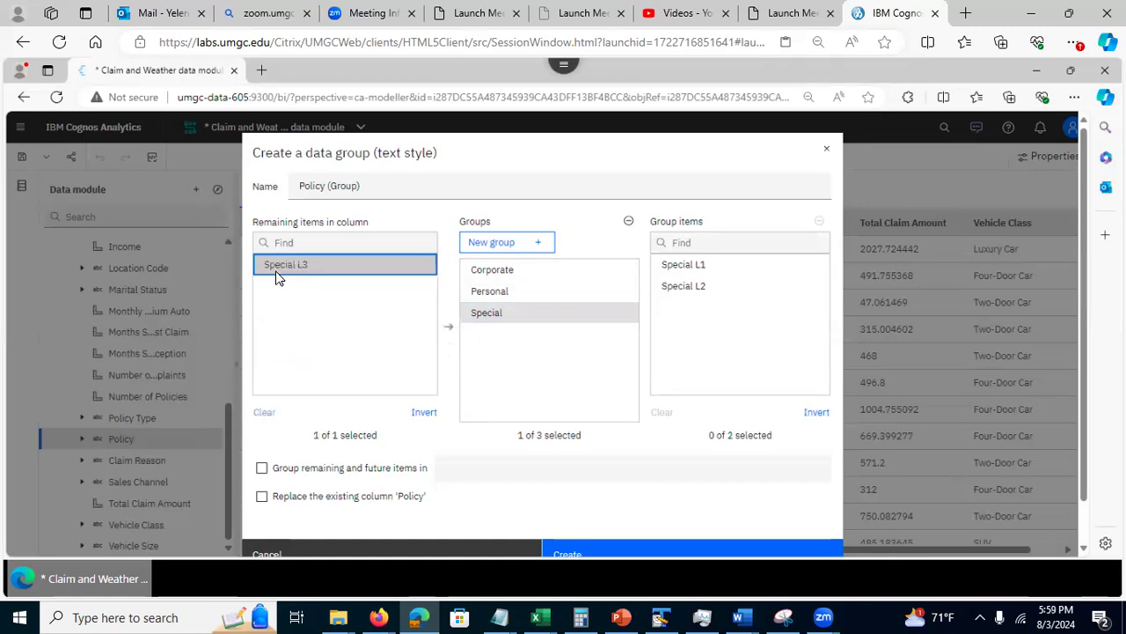
left_click(448, 326)
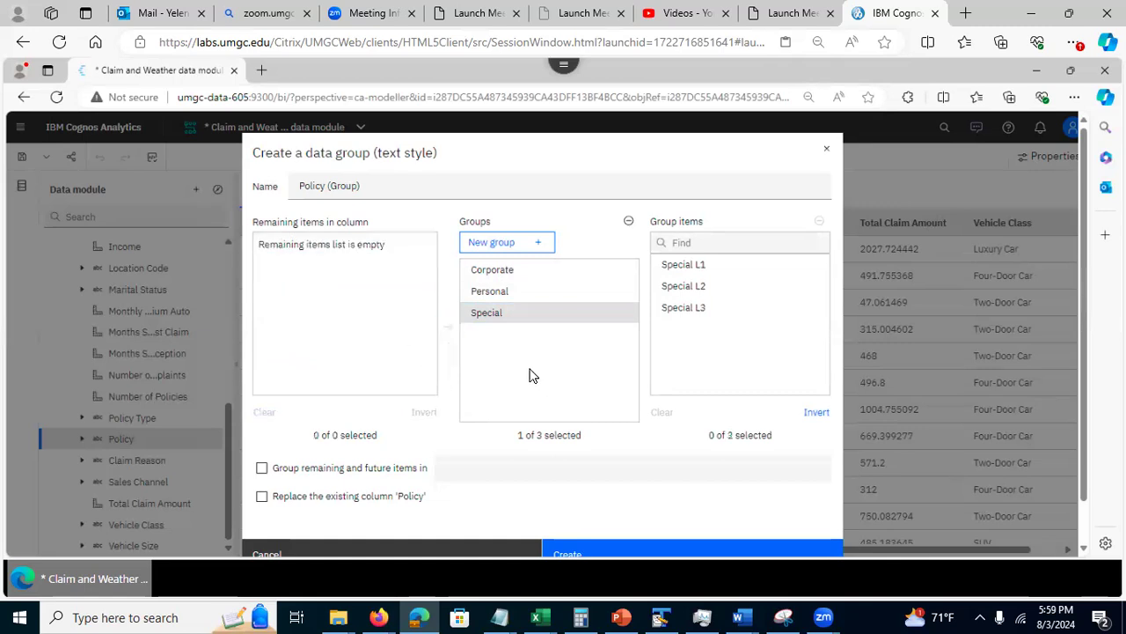
Check the members of the Corporate, Personal and Special groups, and create the Policy (Group) data group.
left_click(489, 271)
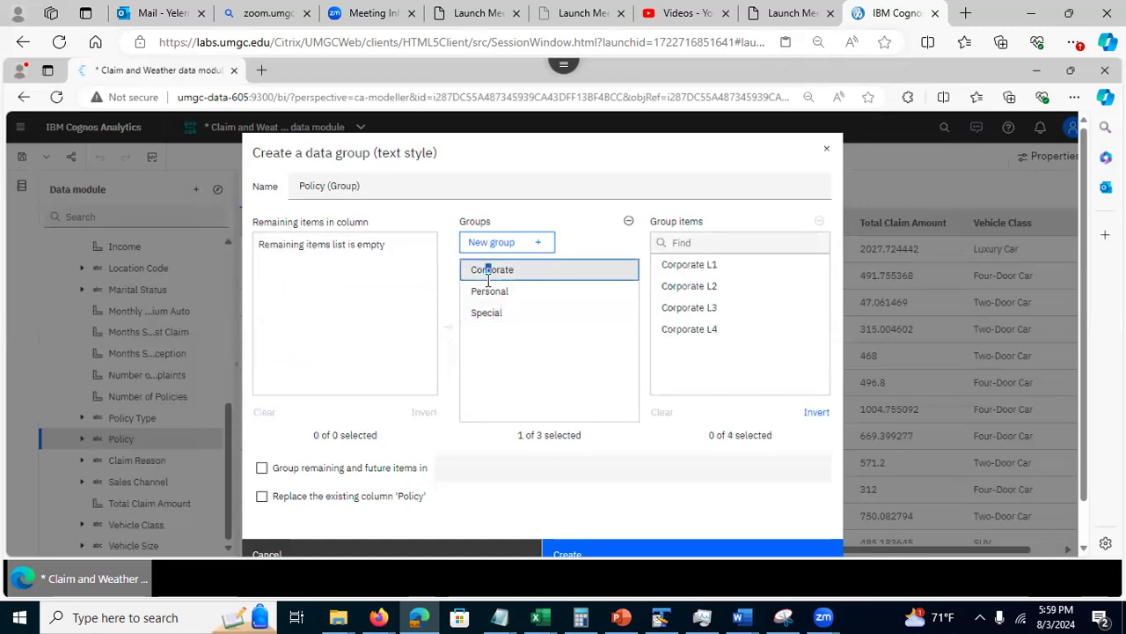
left_click(488, 291)
left_click(487, 313)
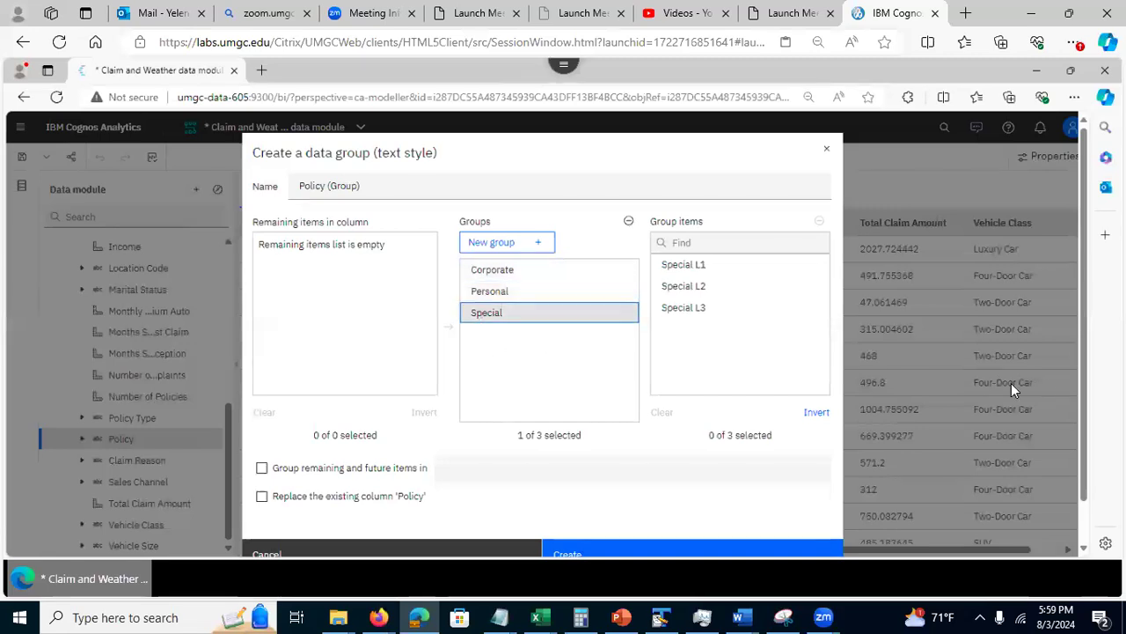
scroll(1089, 413, "down", 1)
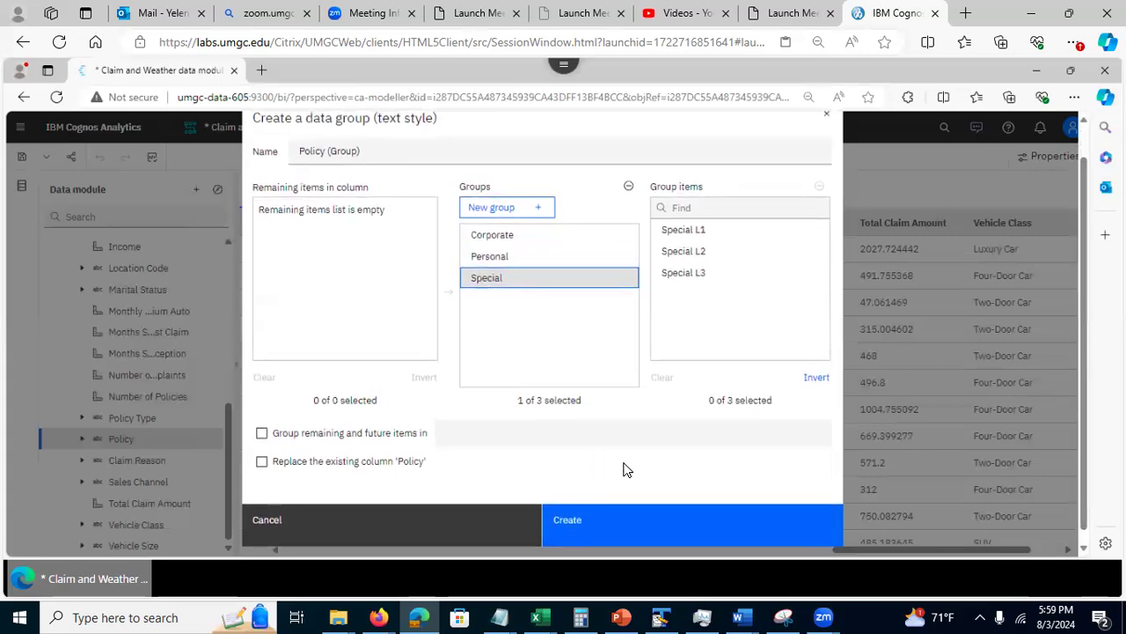
left_click(636, 528)
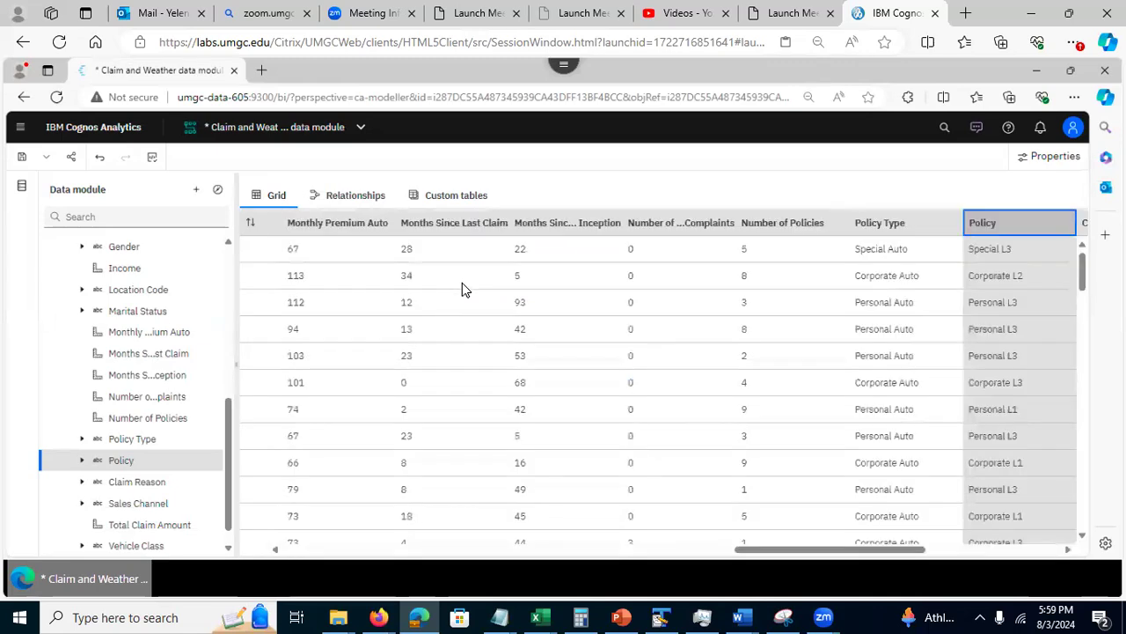
Examine the full expression behind the Policy (Group) column through its properties, and close the calculation editor without editing.
left_click_drag(761, 551, 227, 527)
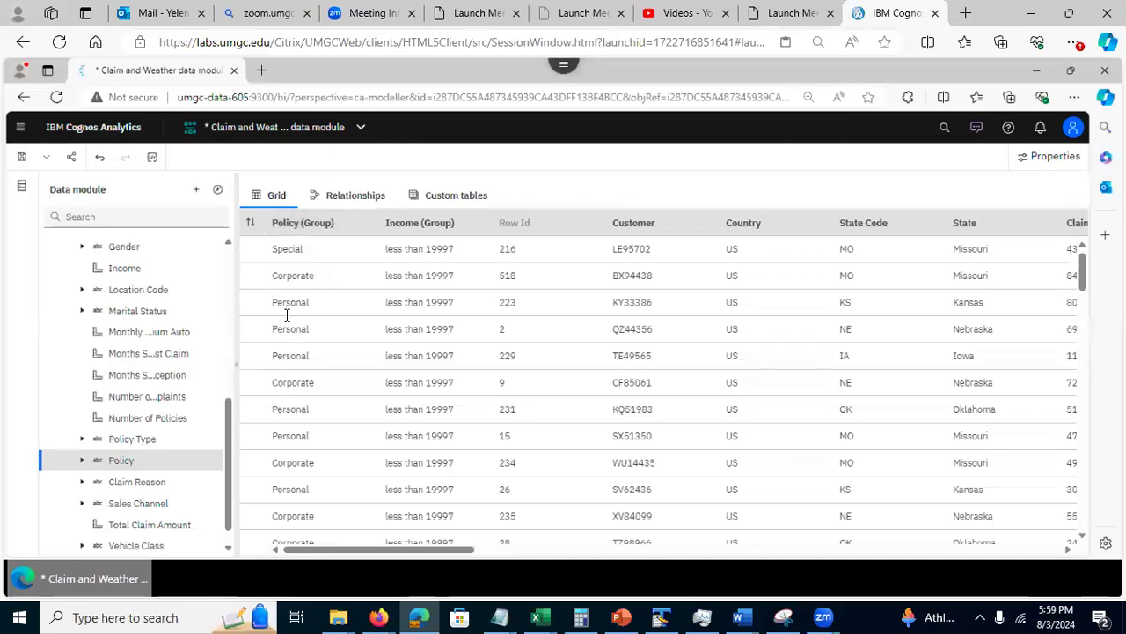
left_click(296, 227)
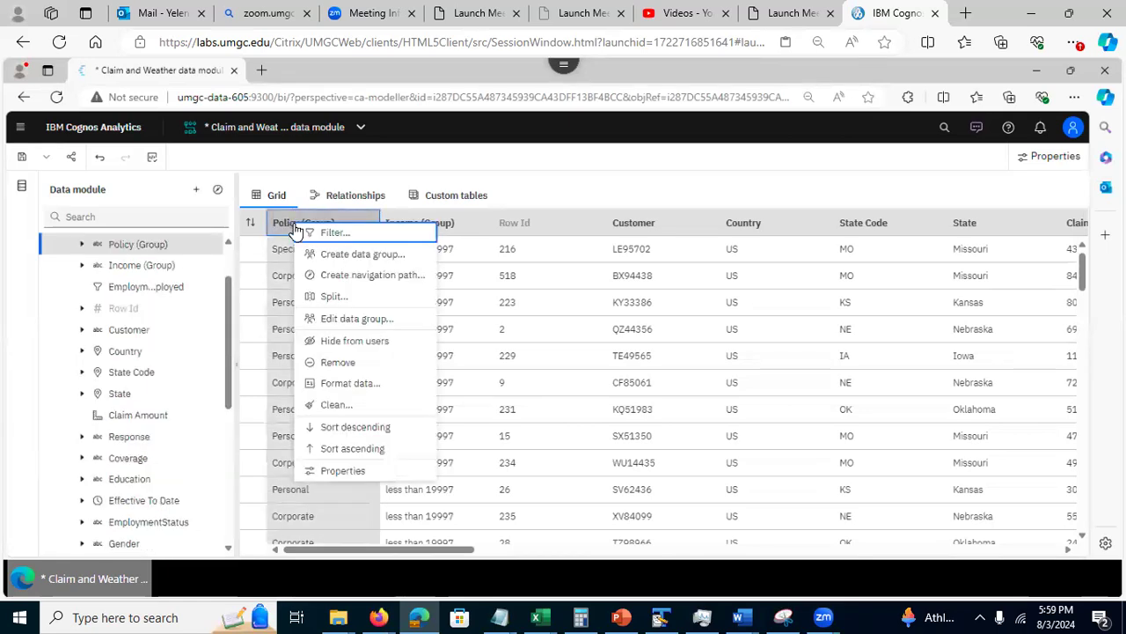
left_click(334, 474)
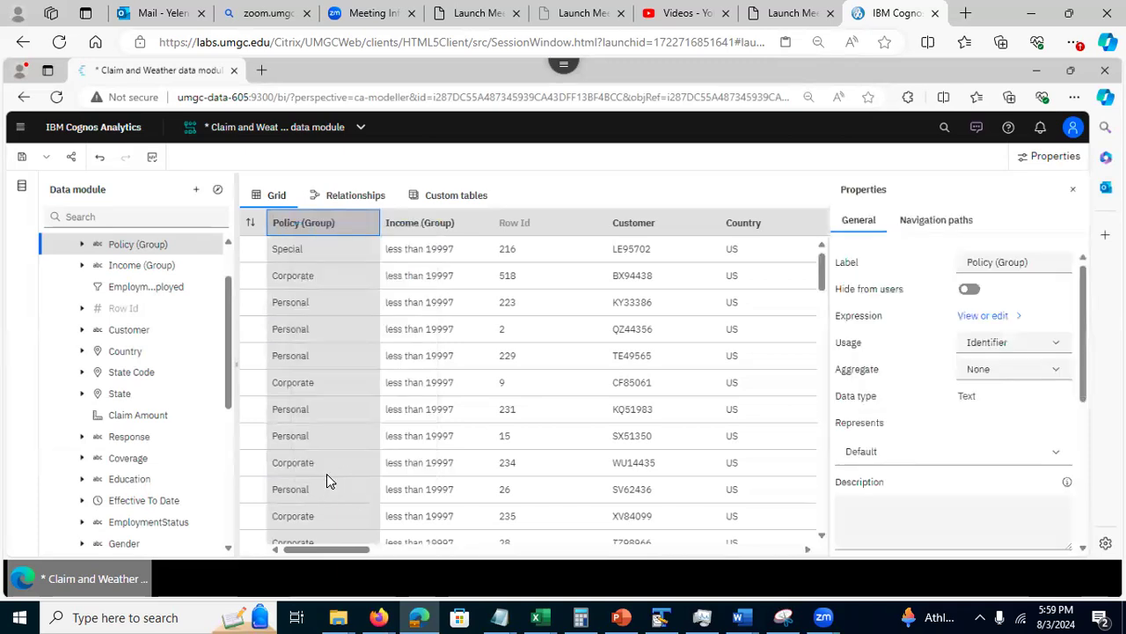
left_click(982, 317)
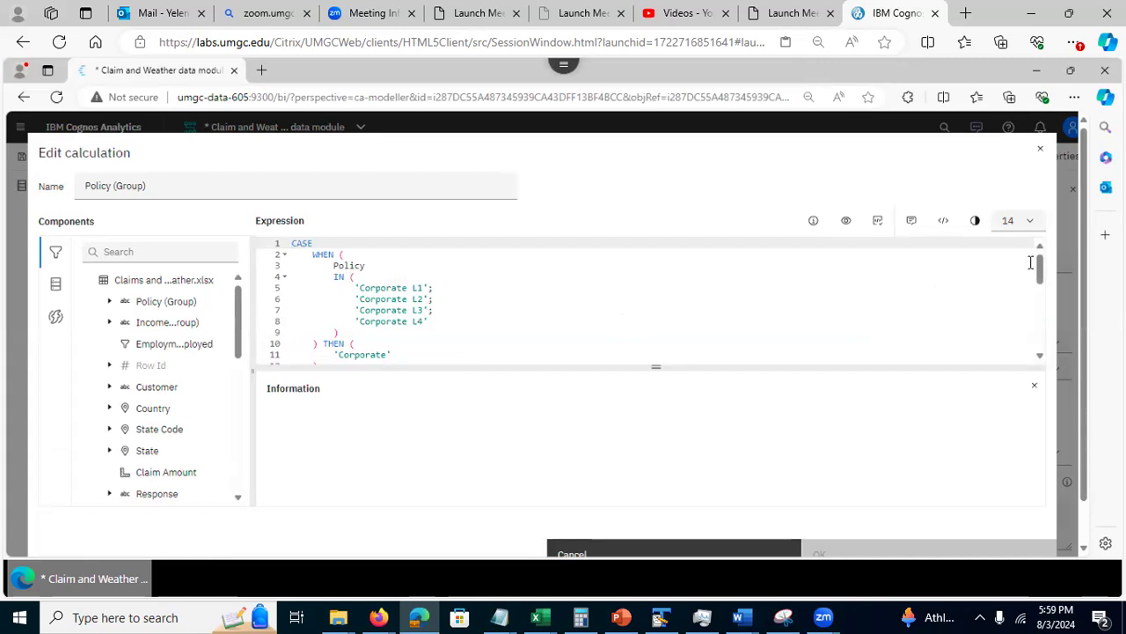
left_click_drag(1042, 275, 1037, 331)
left_click_drag(1036, 350, 1043, 211)
left_click(1040, 148)
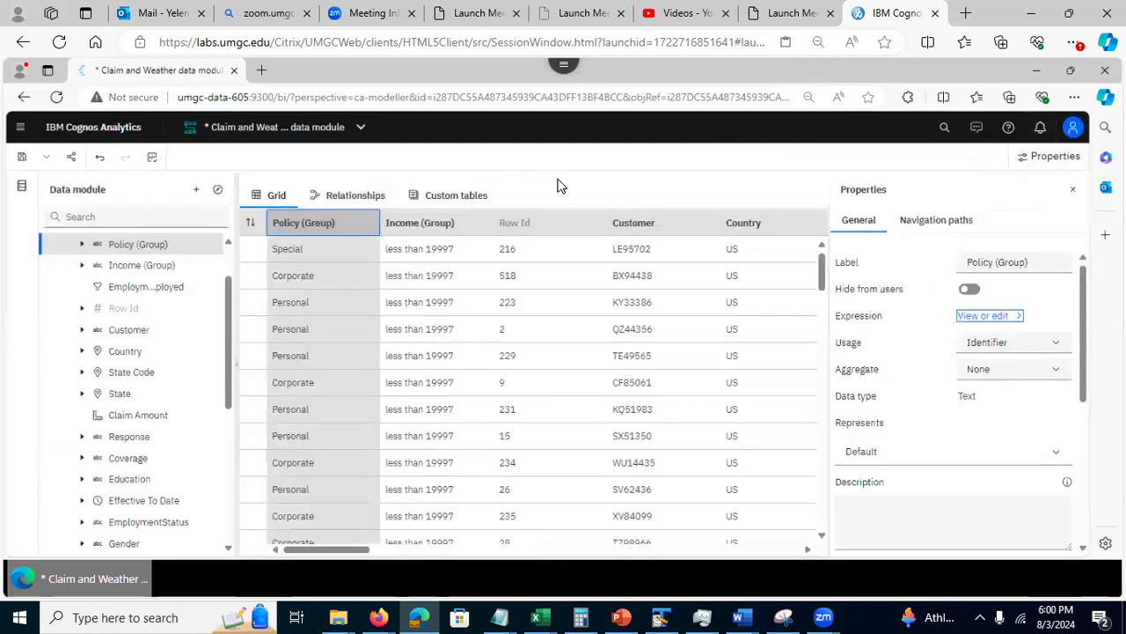